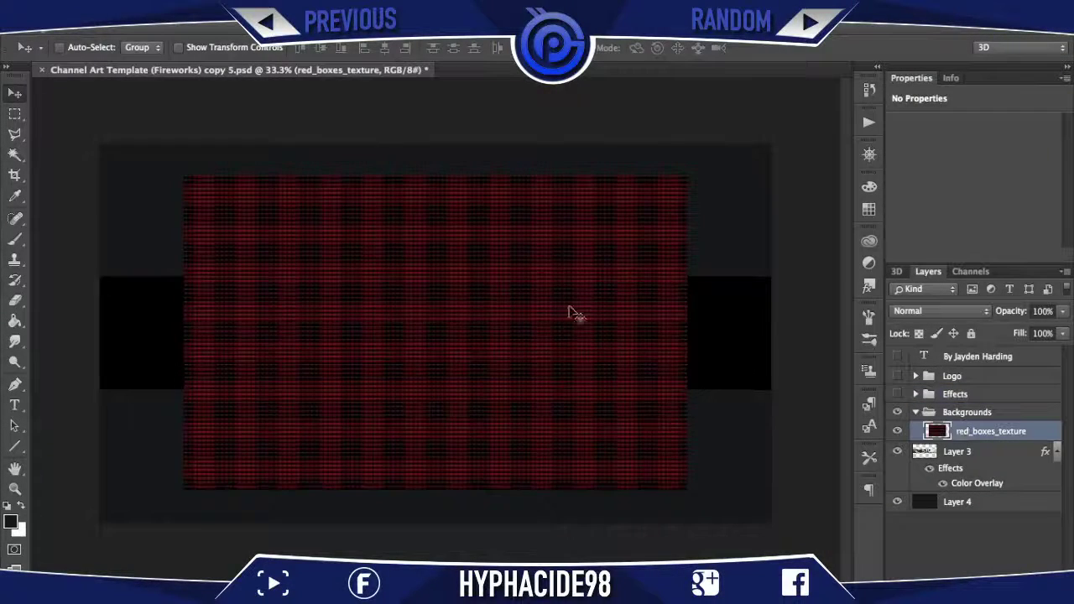
- Stretch the red boxes texture to the banner's full width and dim it to about 11% opacity
{"action": "key", "text": "ctrl+t"}
{"action": "left_click_drag", "start_coordinate": [588, 304], "coordinate": [772, 308]}
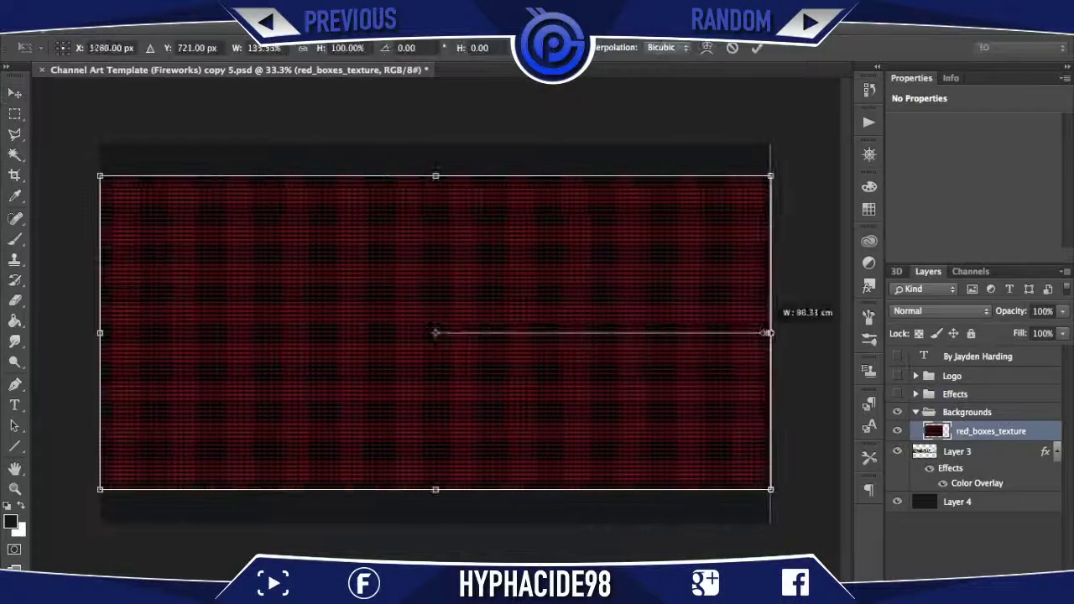
{"action": "key", "text": "Return"}
{"action": "type", "text": "37m"}
{"action": "left_click_drag", "start_coordinate": [100, 144], "coordinate": [772, 274]}
{"action": "left_click_drag", "start_coordinate": [1062, 312], "coordinate": [997, 330]}
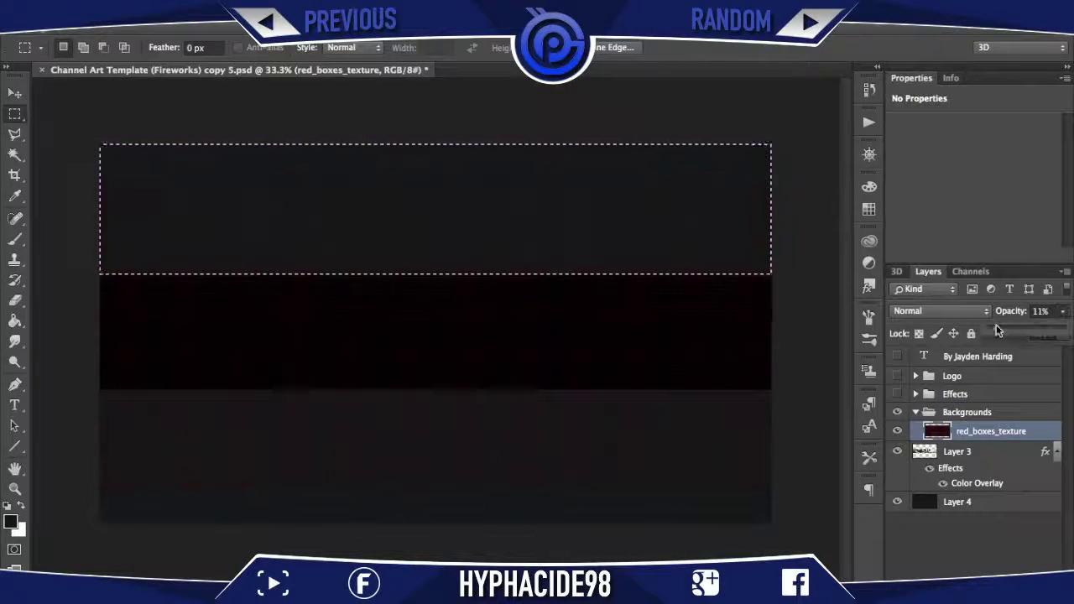
- Expand the Logo group and duplicate the faze-logo layer
{"action": "left_click", "coordinate": [916, 394]}
{"action": "left_click", "coordinate": [915, 393]}
{"action": "left_click", "coordinate": [916, 376]}
{"action": "left_click", "coordinate": [973, 395]}
{"action": "key", "text": "ctrl+t"}
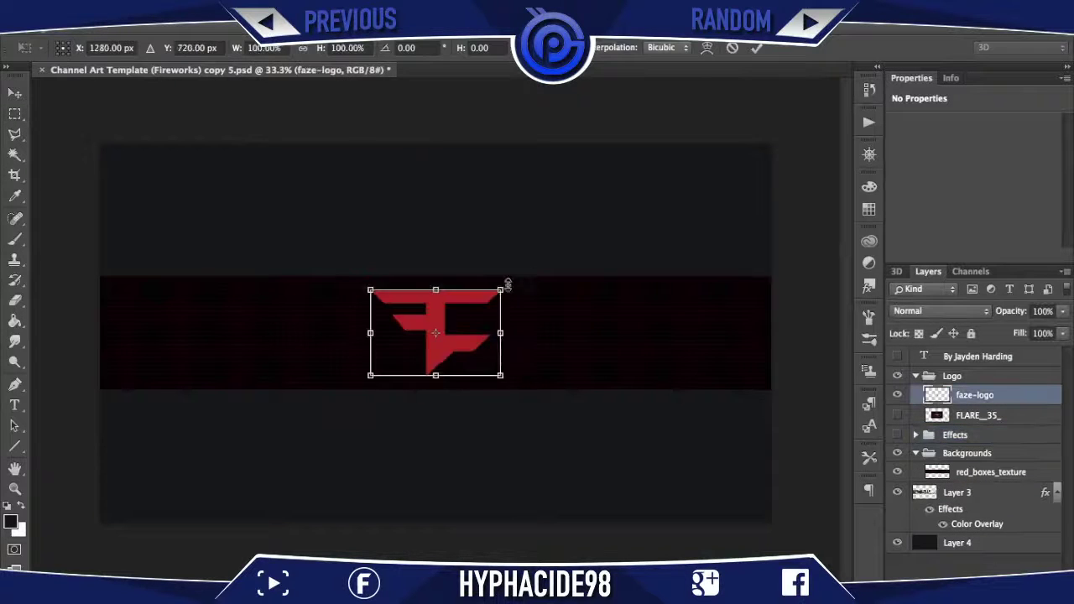
{"action": "key", "text": "Escape"}
{"action": "key", "text": "ctrl+j"}
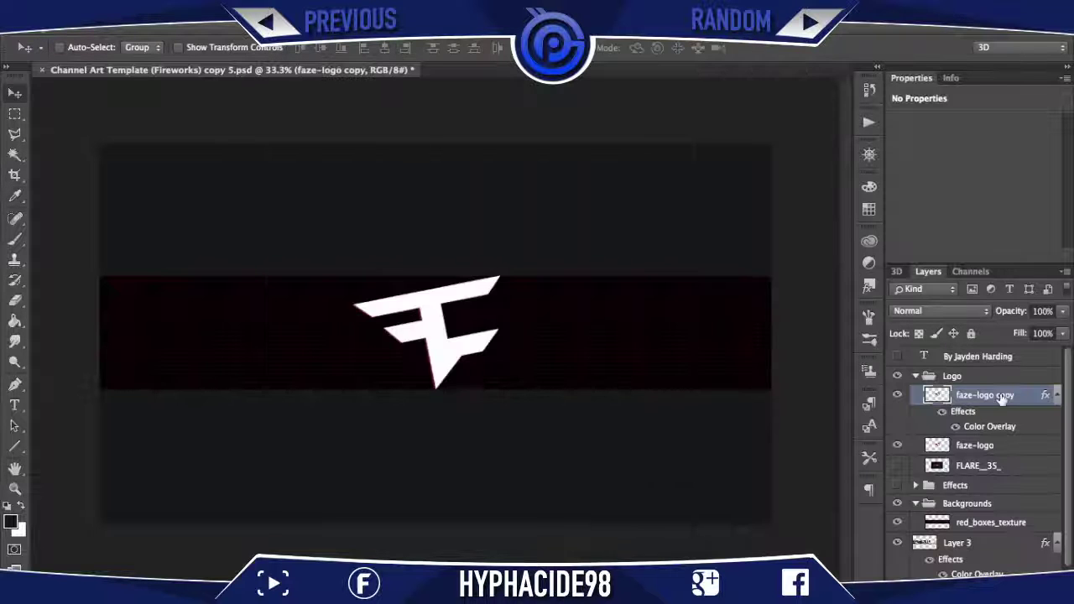
- Put the white logo copy under the original, then add another faze-logo copy with a black Color Overlay
{"action": "left_click_drag", "start_coordinate": [986, 395], "coordinate": [1007, 453]}
{"action": "left_click", "coordinate": [1019, 402]}
{"action": "key", "text": "ctrl+j"}
{"action": "double_click", "coordinate": [1033, 394]}
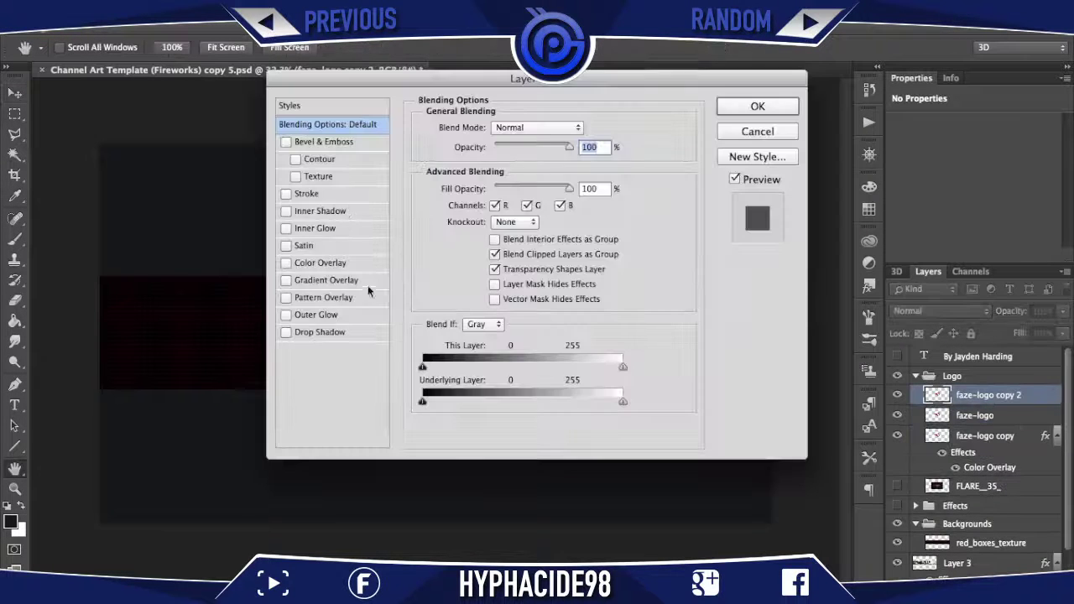
{"action": "left_click", "coordinate": [311, 336]}
{"action": "left_click", "coordinate": [756, 106]}
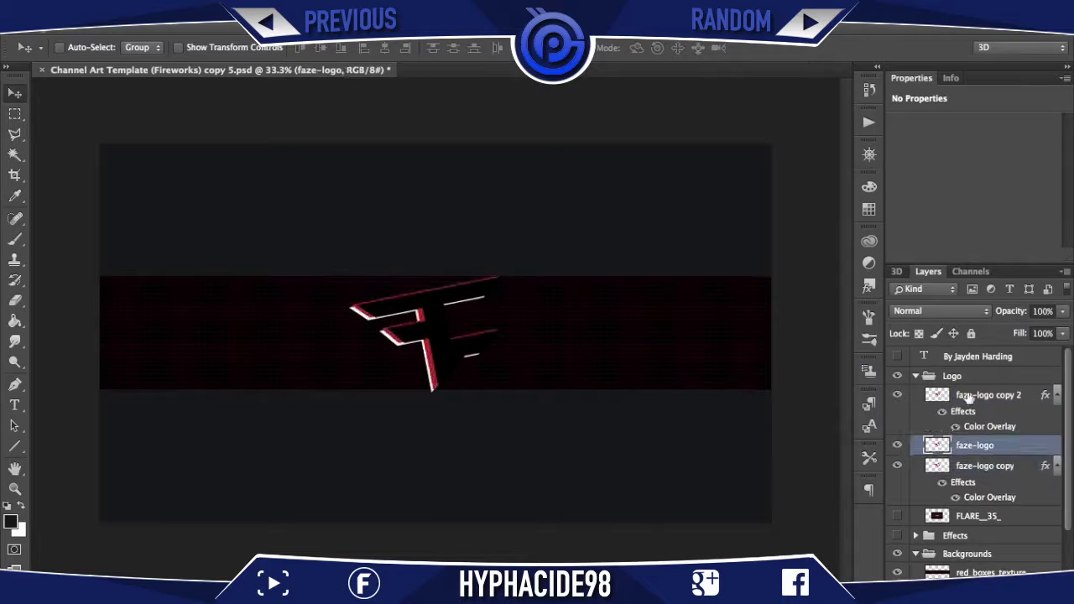
- Move the Effects group to the top of the Layers panel and show its glass layers
{"action": "left_click", "coordinate": [916, 376]}
{"action": "left_click", "coordinate": [955, 413]}
{"action": "left_click_drag", "start_coordinate": [956, 412], "coordinate": [955, 356]}
{"action": "left_click", "coordinate": [916, 355]}
{"action": "left_click", "coordinate": [897, 355]}
- Show only the Smashed-Glass layer, blended in Lighten mode at 69% opacity
{"action": "left_click_drag", "start_coordinate": [897, 374], "coordinate": [900, 404]}
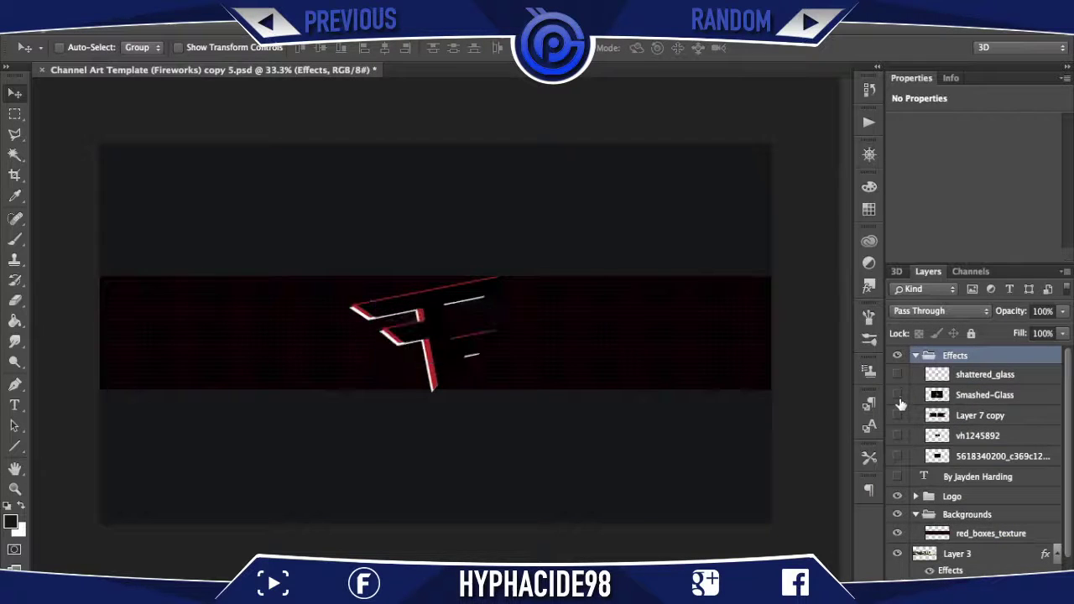
{"action": "left_click", "coordinate": [897, 394]}
{"action": "left_click", "coordinate": [985, 395]}
{"action": "left_click", "coordinate": [940, 311]}
{"action": "left_click", "coordinate": [923, 433]}
{"action": "left_click", "coordinate": [1063, 311]}
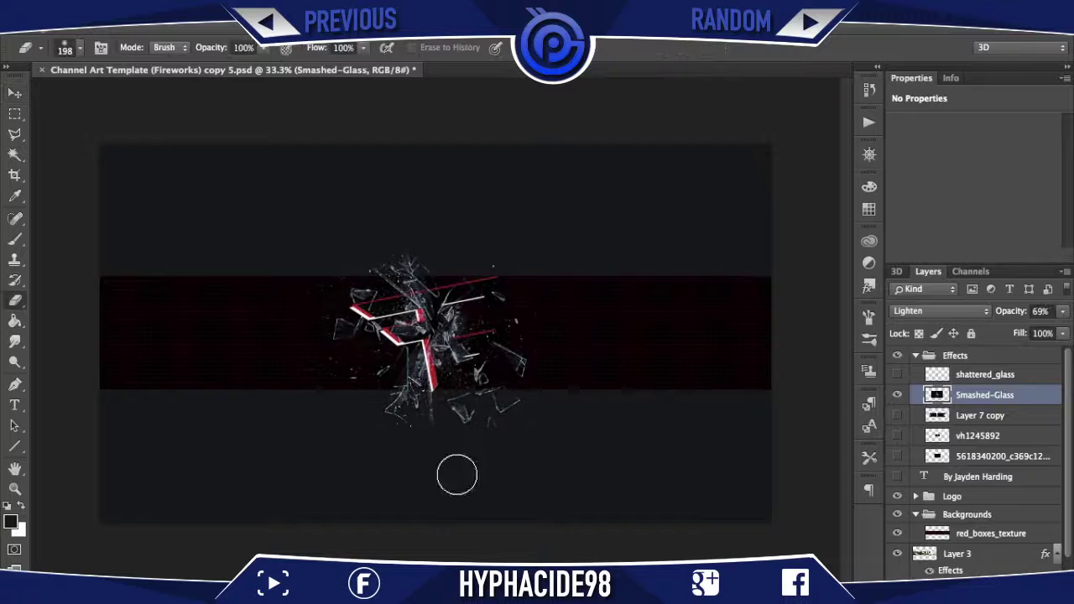
- Rotate the smashed glass around the logo, erase its excess, and select the Layer 7 copy particles
{"action": "key", "text": "v"}
{"action": "key", "text": "ctrl+t"}
{"action": "left_click_drag", "start_coordinate": [554, 262], "coordinate": [696, 220]}
{"action": "key", "text": "Return"}
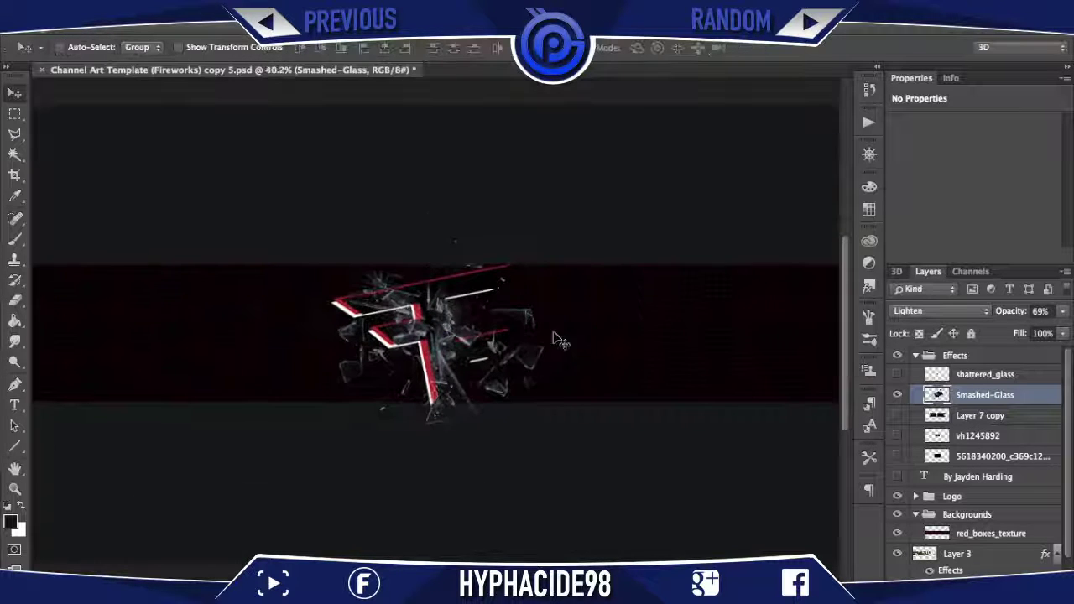
{"action": "key", "text": "e"}
{"action": "key", "text": "v"}
{"action": "key", "text": "ctrl+0"}
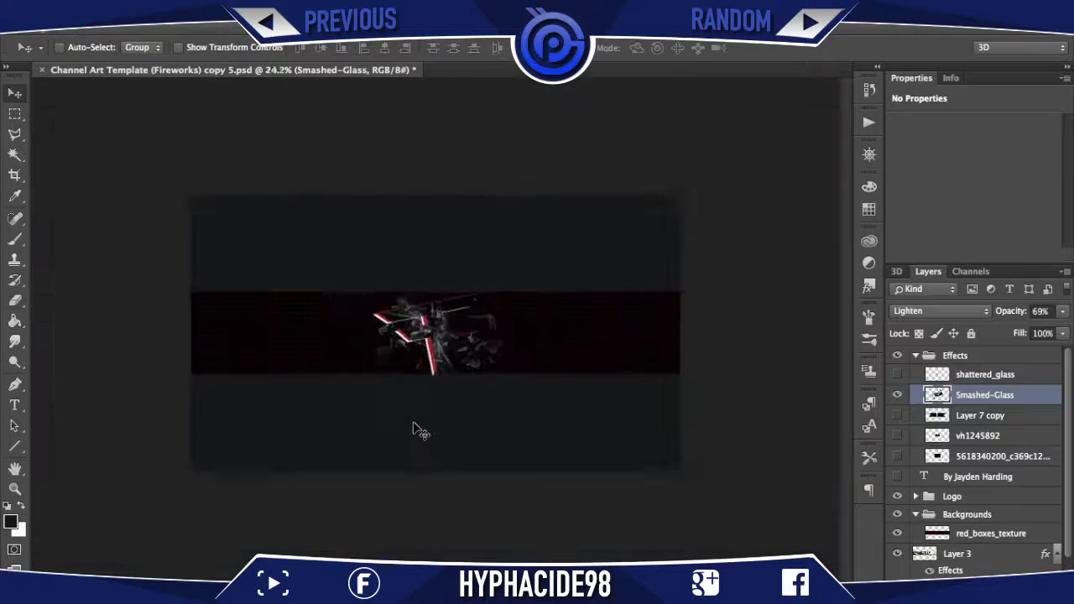
{"action": "left_click", "coordinate": [922, 414]}
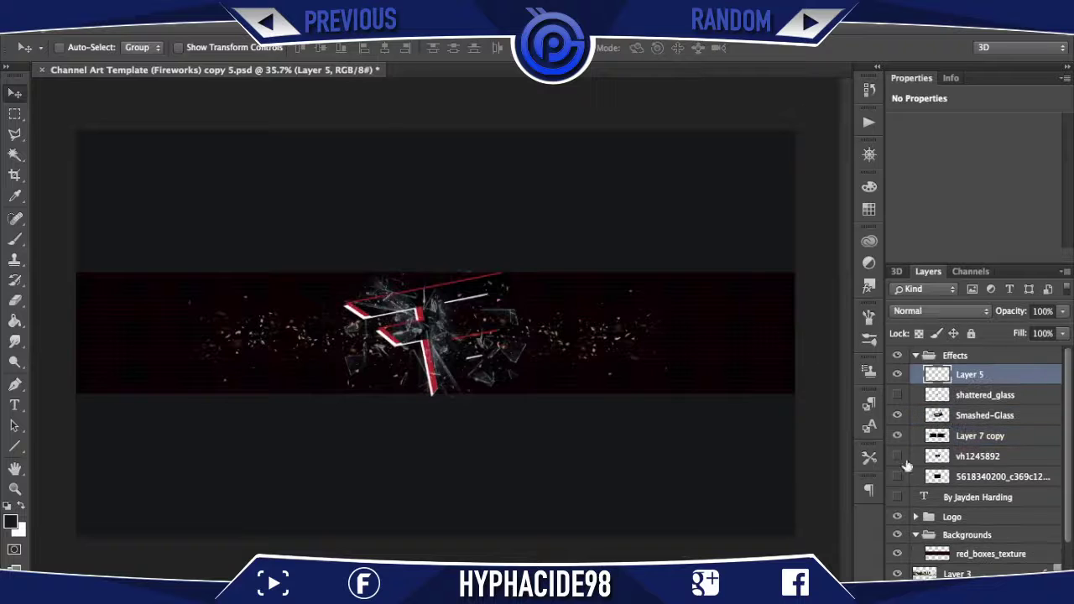
- Paint a white band along the banner's top edge on Layer 5 and blend it in Overlay mode
{"action": "key", "text": "x"}
{"action": "key", "text": "b"}
{"action": "left_click_drag", "start_coordinate": [50, 277], "coordinate": [831, 277]}
{"action": "key", "text": "ctrl+d"}
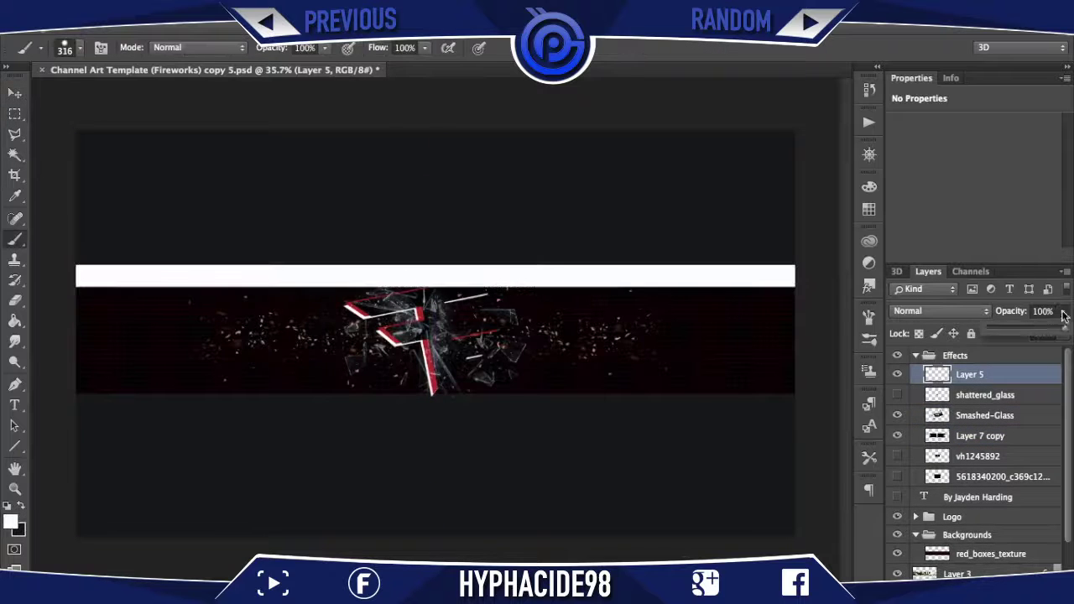
{"action": "mouse_move", "coordinate": [1061, 327]}
{"action": "left_mouse_down"}
{"action": "mouse_move", "coordinate": [999, 331]}
{"action": "mouse_move", "coordinate": [1061, 329]}
{"action": "left_mouse_up"}
{"action": "left_click", "coordinate": [939, 310]}
{"action": "left_click", "coordinate": [908, 456]}
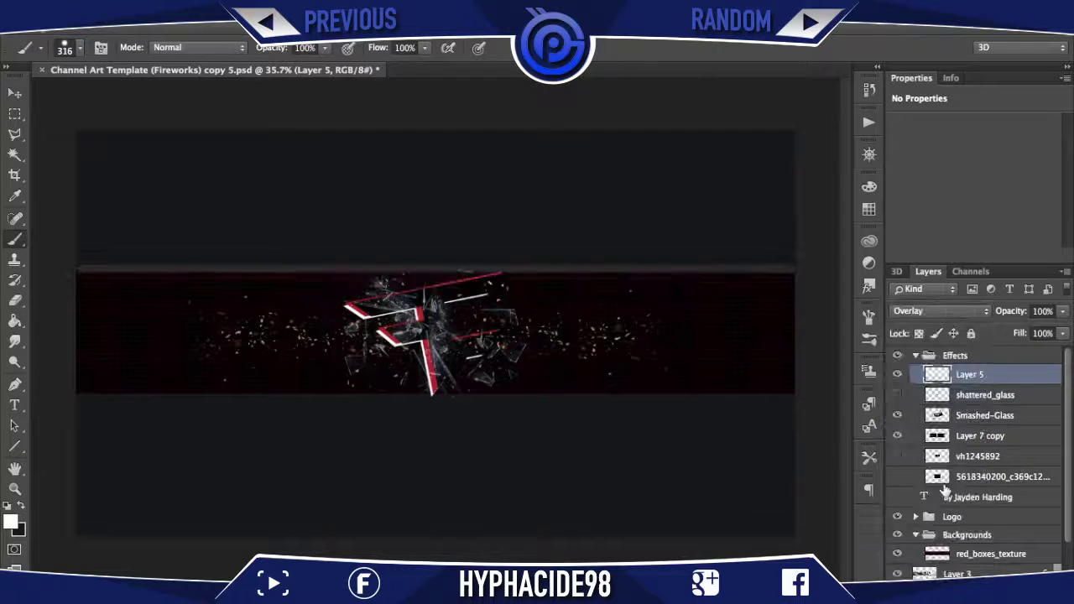
- Duplicate the Overlay band into four Layer 5 copies and delete the original Layer 5
{"action": "key", "text": "ctrl+j"}
{"action": "right_click", "coordinate": [973, 394]}
{"action": "left_click", "coordinate": [806, 261]}
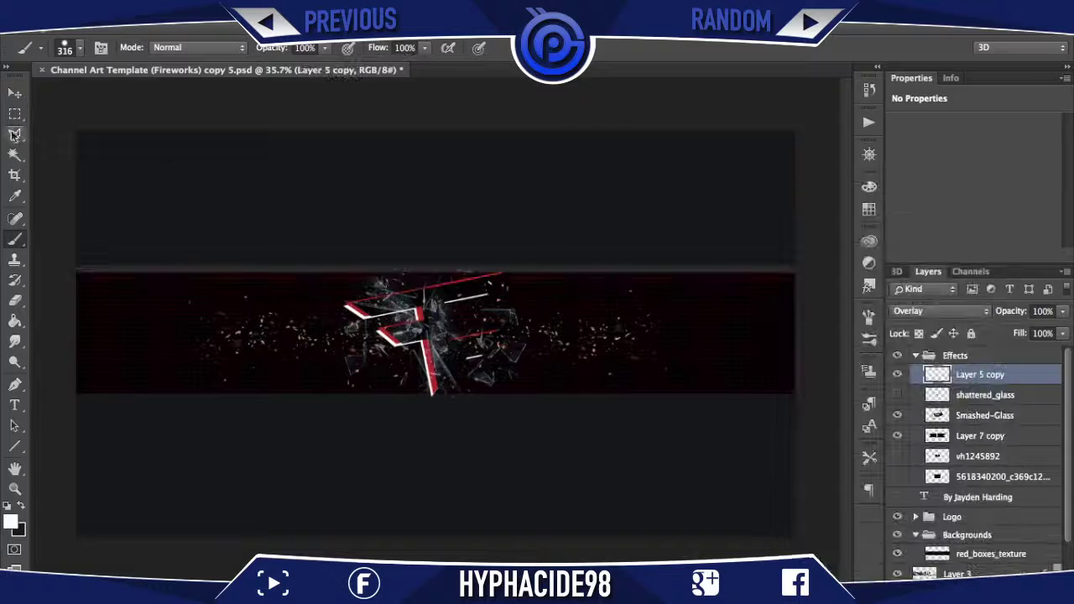
{"action": "key", "text": "m"}
{"action": "key", "text": "ctrl+shift+d"}
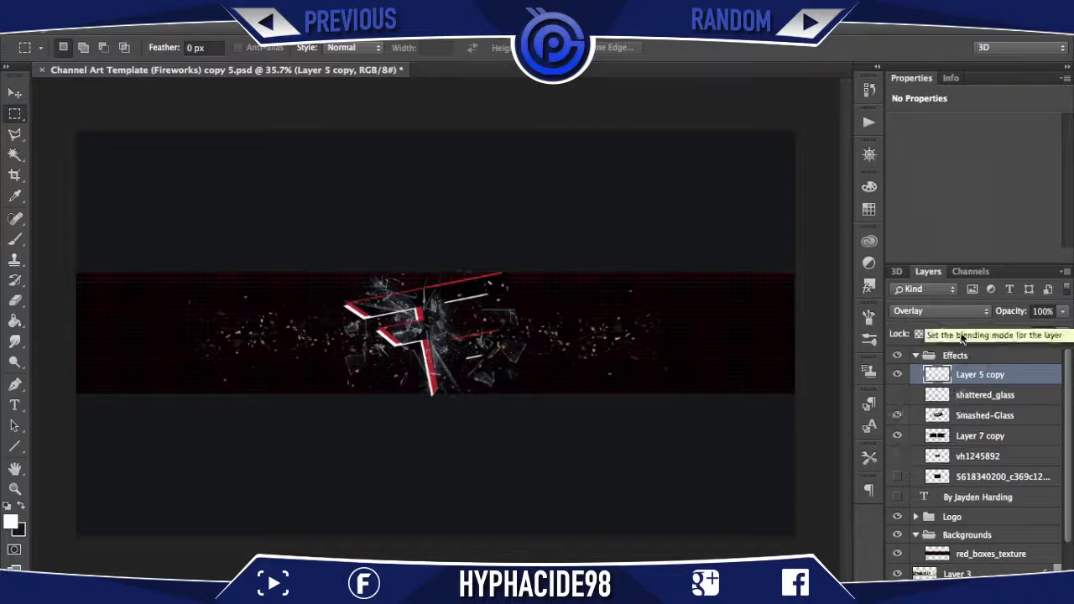
{"action": "key", "text": "ctrl+j"}
{"action": "left_click", "coordinate": [980, 395], "text": "shift"}
{"action": "key", "text": "ctrl+j"}
{"action": "key", "text": "v"}
{"action": "left_click", "coordinate": [1003, 362]}
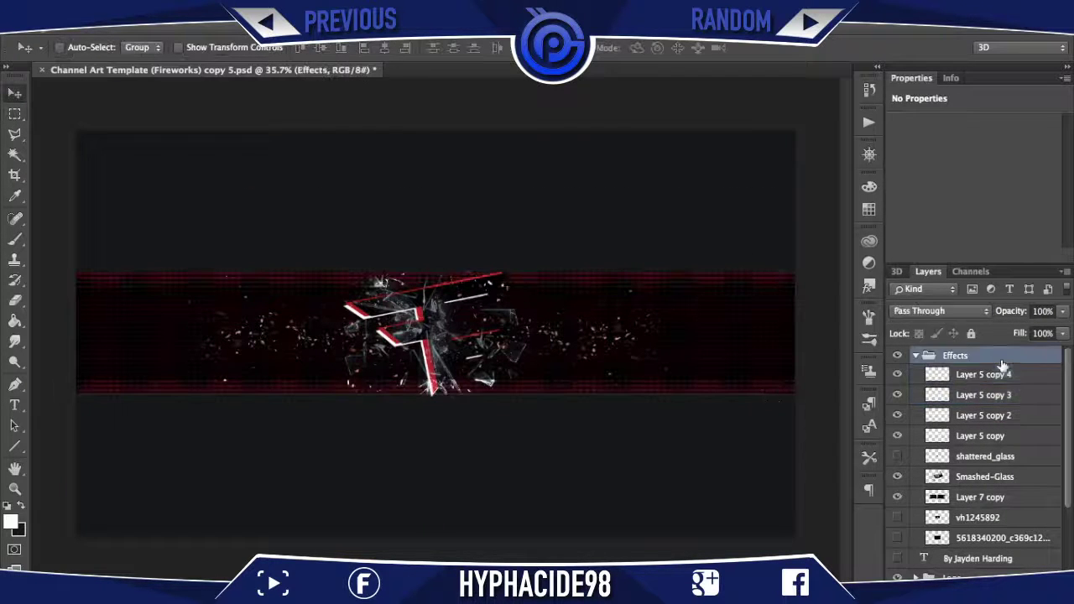
{"action": "left_click", "coordinate": [999, 374], "text": "shift"}
{"action": "key", "text": "ctrl+shift+bracketleft"}
{"action": "key", "text": "ctrl+shift+bracketright"}
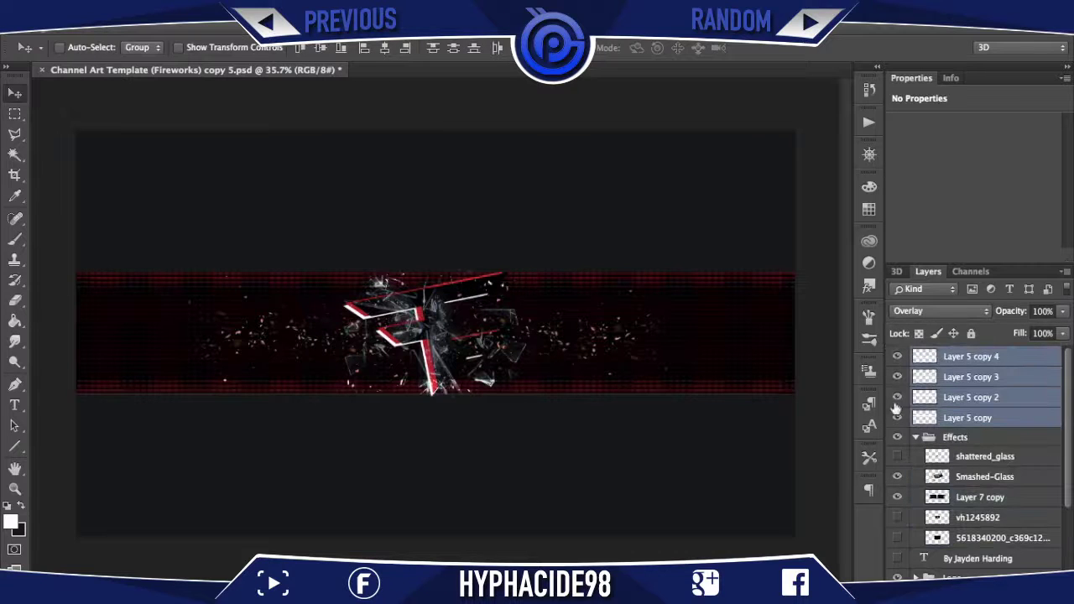
{"action": "left_click", "coordinate": [899, 538]}
{"action": "left_click_drag", "start_coordinate": [991, 538], "coordinate": [991, 453]}
- Blend the chain graphic in Lighten mode and brighten it with Brightness/Contrast
{"action": "left_click", "coordinate": [940, 311]}
{"action": "left_click", "coordinate": [940, 420]}
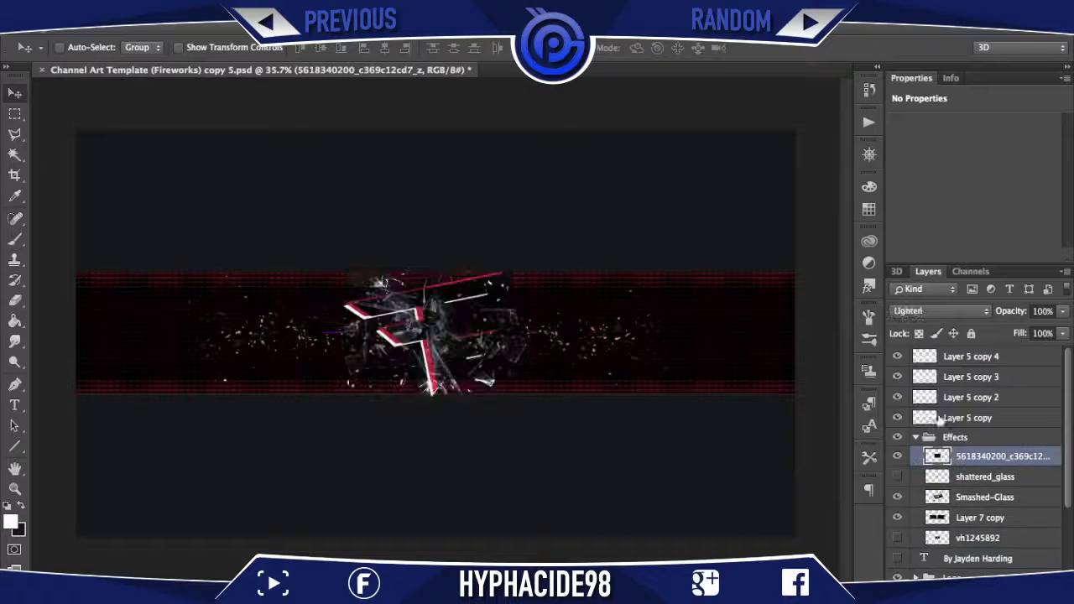
{"action": "scroll", "coordinate": [659, 257], "scroll_direction": "up", "scroll_amount": 3}
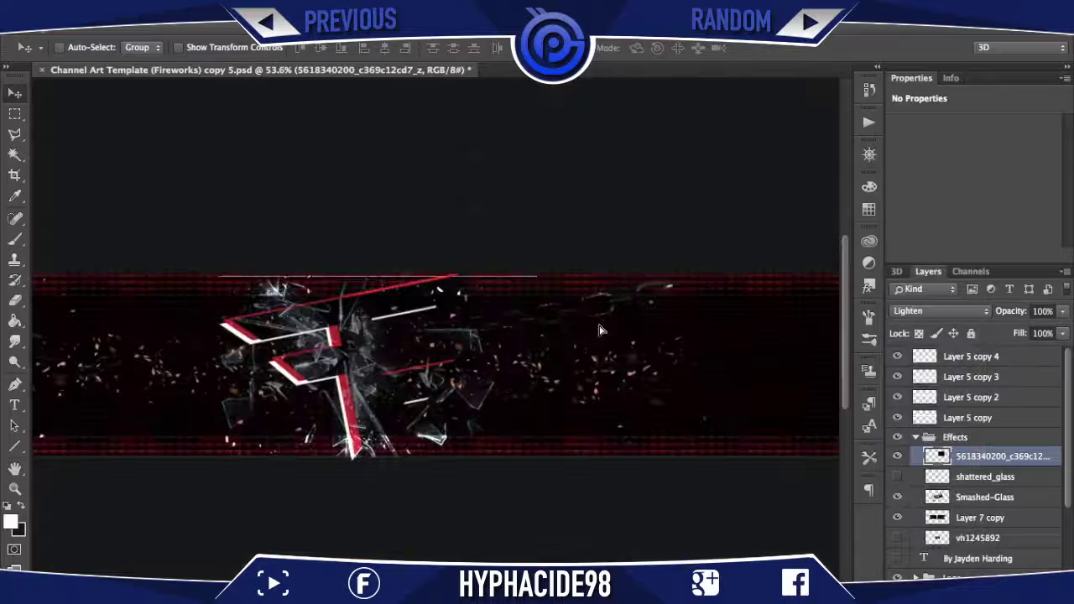
{"action": "left_click", "coordinate": [386, 58]}
{"action": "left_click", "coordinate": [799, 301]}
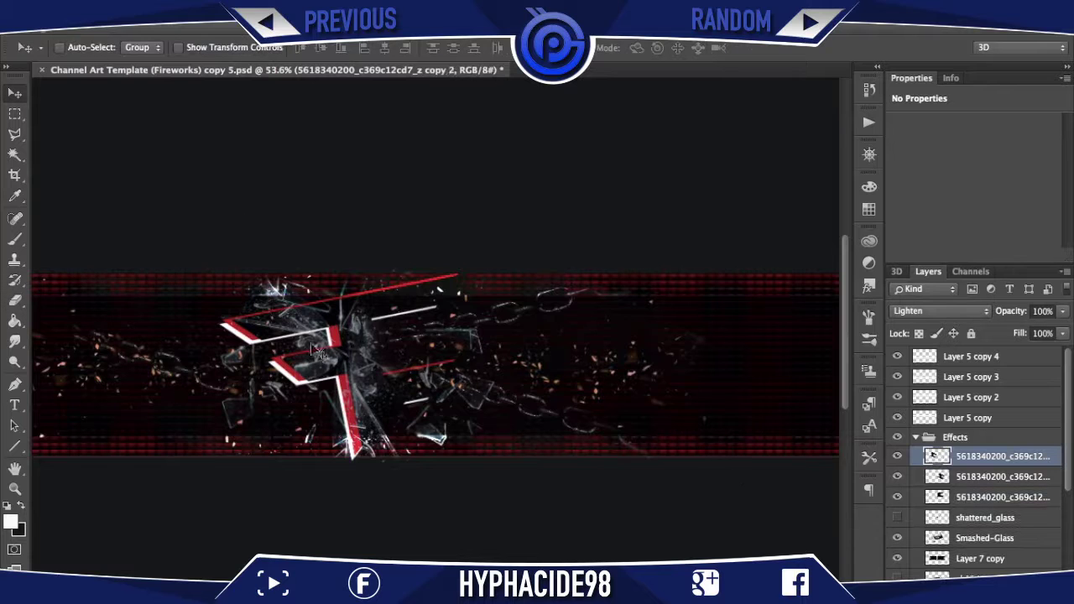
- Alt-drag a copy of the chain graphic to the right and raise red_boxes_texture to 23% opacity
{"action": "left_click_drag", "start_coordinate": [259, 425], "coordinate": [354, 409]}
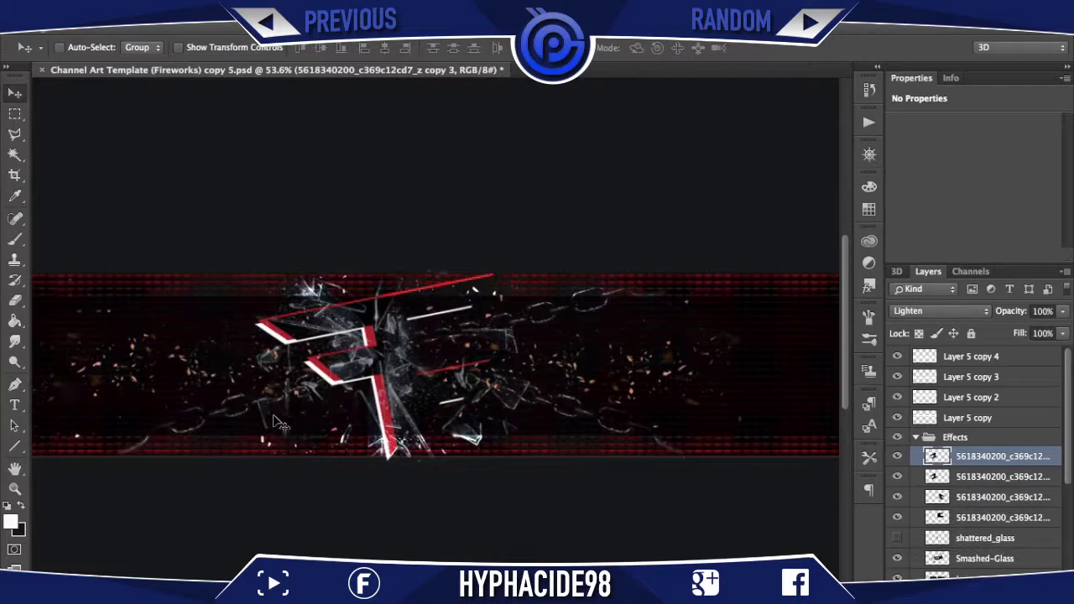
{"action": "scroll", "coordinate": [420, 336], "scroll_direction": "down", "scroll_amount": 3}
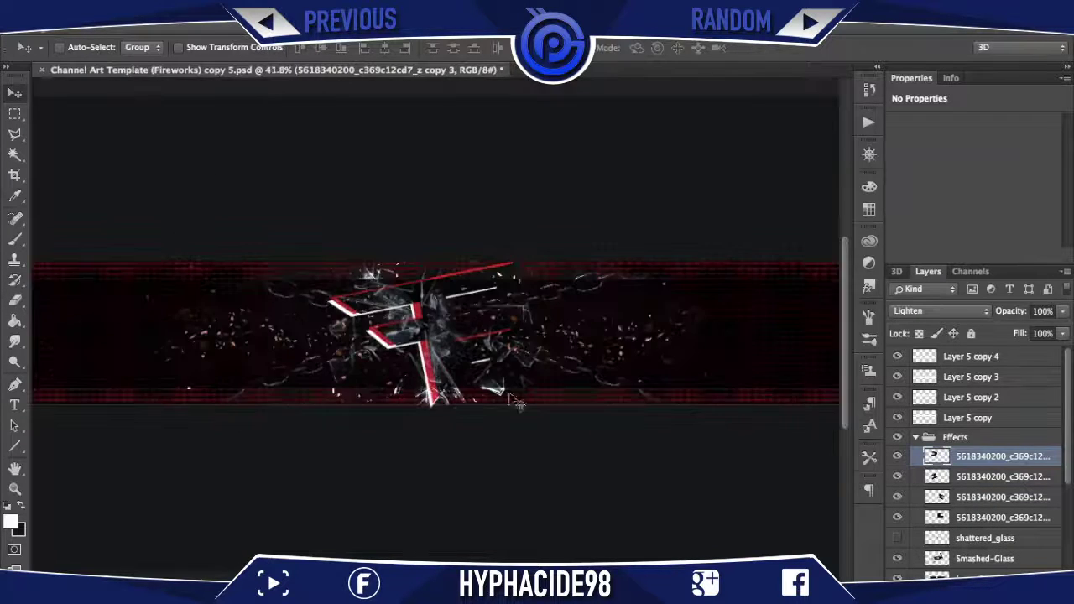
{"action": "scroll", "coordinate": [1006, 540], "scroll_direction": "down", "scroll_amount": 5}
{"action": "left_click_drag", "start_coordinate": [994, 332], "coordinate": [1006, 331]}
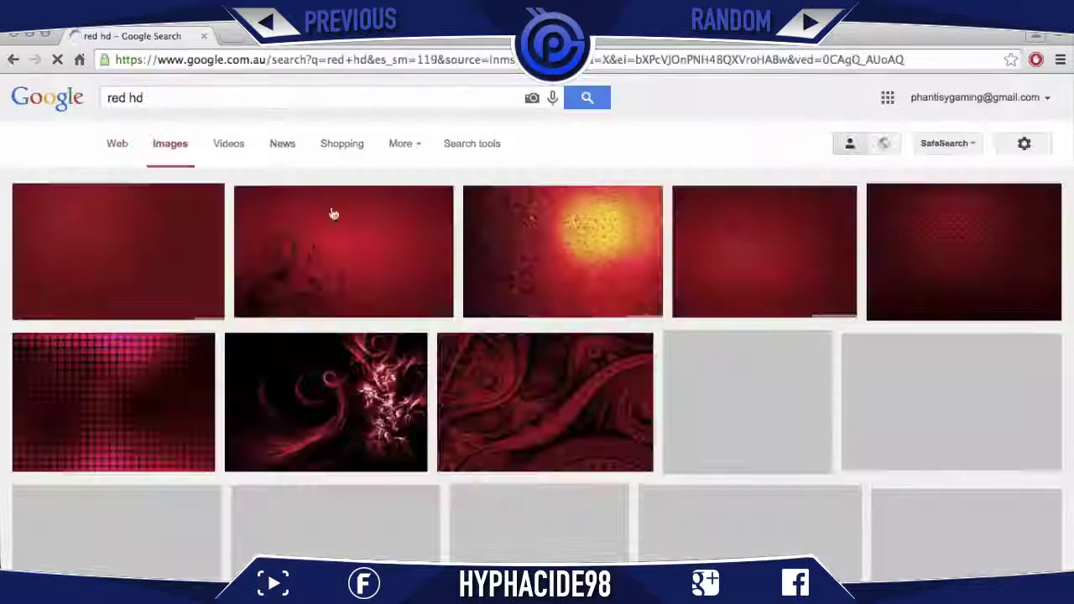
- Browse the Google Images 'red hd' results, checking a hexagon pattern and choosing a red patterned wallpaper
{"action": "scroll", "coordinate": [385, 246], "scroll_direction": "down", "scroll_amount": 5}
{"action": "scroll", "coordinate": [385, 246], "scroll_direction": "down", "scroll_amount": 5}
{"action": "scroll", "coordinate": [588, 202], "scroll_direction": "down", "scroll_amount": 3}
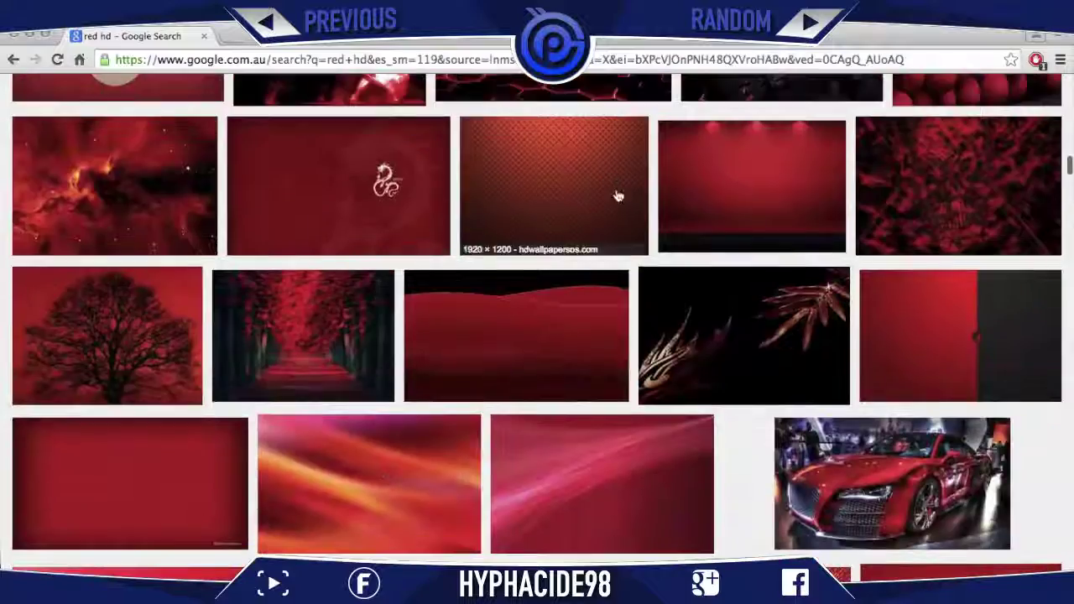
{"action": "left_click", "coordinate": [554, 93]}
{"action": "scroll", "coordinate": [489, 311], "scroll_direction": "down", "scroll_amount": 3}
{"action": "left_click", "coordinate": [489, 312]}
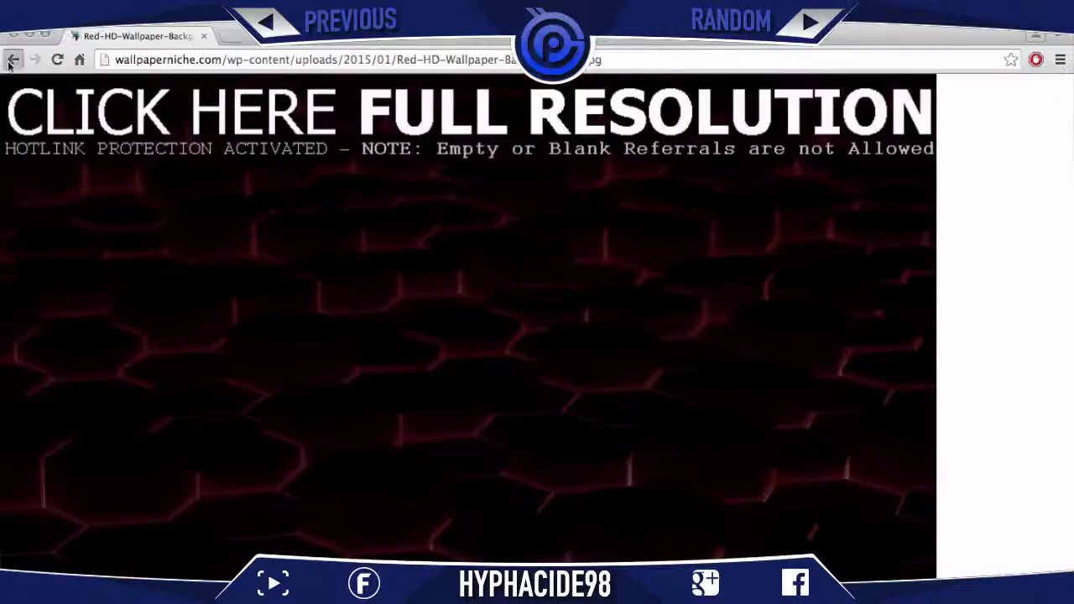
{"action": "key", "text": "alt+Left"}
{"action": "scroll", "coordinate": [388, 295], "scroll_direction": "down", "scroll_amount": 5}
{"action": "scroll", "coordinate": [388, 295], "scroll_direction": "down", "scroll_amount": 5}
{"action": "scroll", "coordinate": [387, 295], "scroll_direction": "down", "scroll_amount": 5}
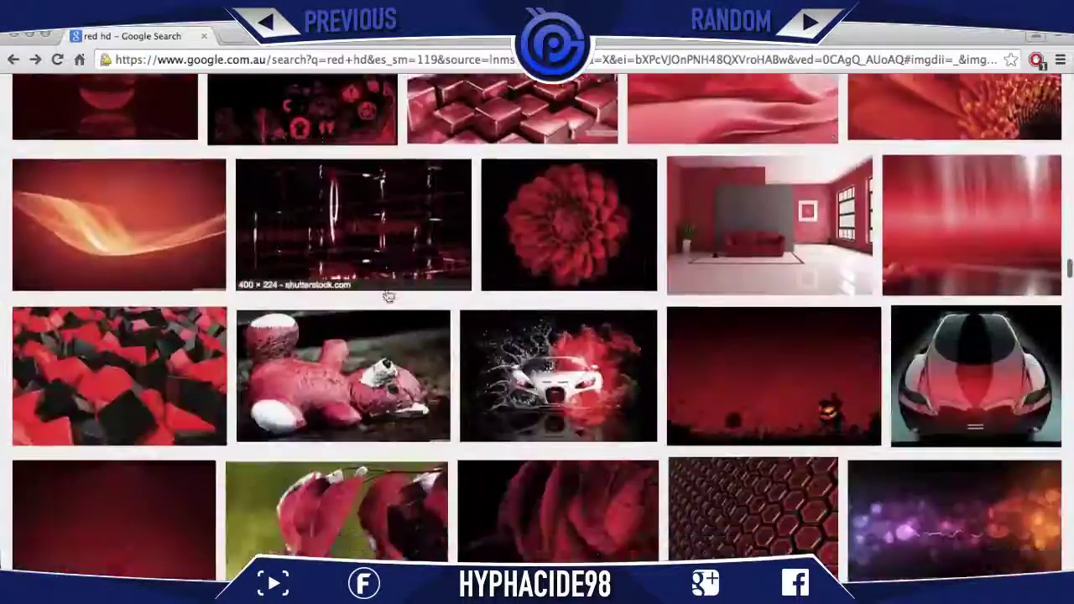
{"action": "scroll", "coordinate": [388, 295], "scroll_direction": "down", "scroll_amount": 5}
{"action": "scroll", "coordinate": [388, 295], "scroll_direction": "down", "scroll_amount": 5}
{"action": "left_click", "coordinate": [713, 134]}
{"action": "scroll", "coordinate": [587, 177], "scroll_direction": "down", "scroll_amount": 3}
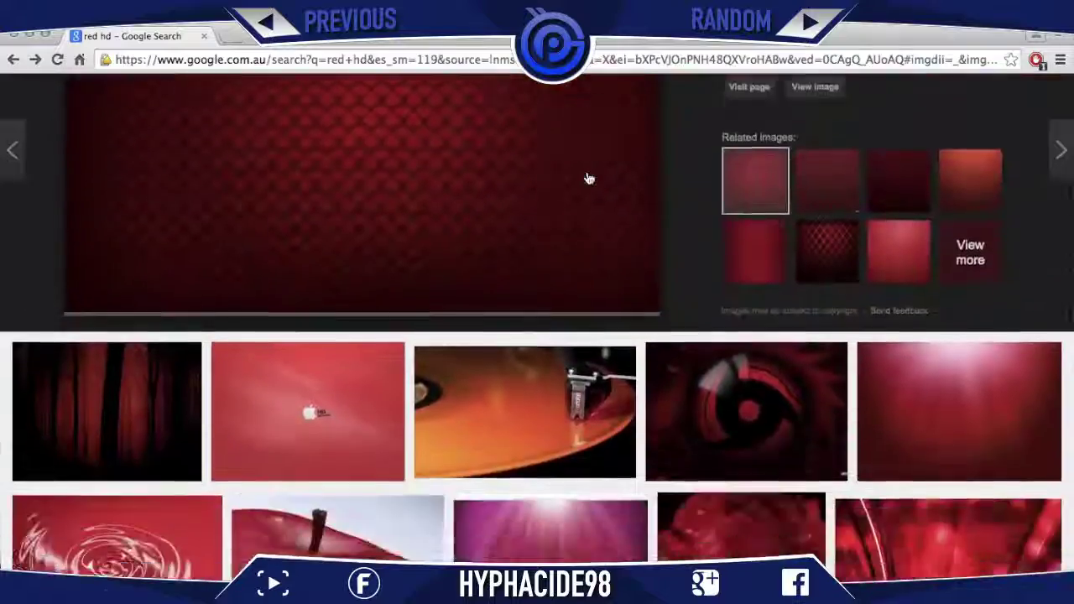
{"action": "scroll", "coordinate": [588, 177], "scroll_direction": "down", "scroll_amount": 5}
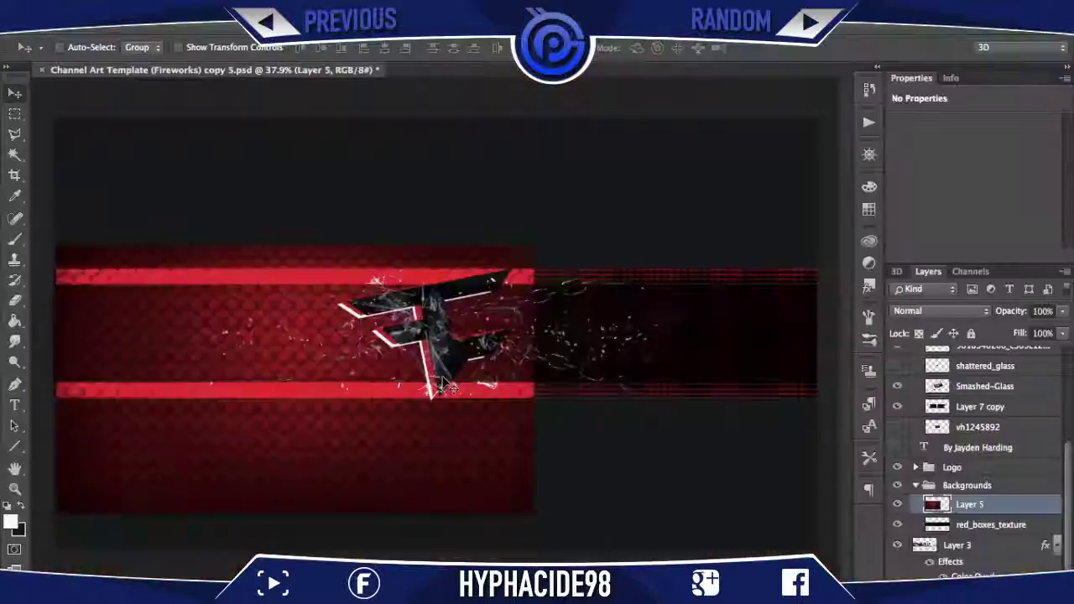
- Stretch the red pattern to banner width, move it down a layer, and fade it to 17% opacity
{"action": "key", "text": "ctrl+t"}
{"action": "left_click_drag", "start_coordinate": [534, 514], "coordinate": [815, 485]}
{"action": "key", "text": "Return"}
{"action": "key", "text": "ctrl+bracketleft"}
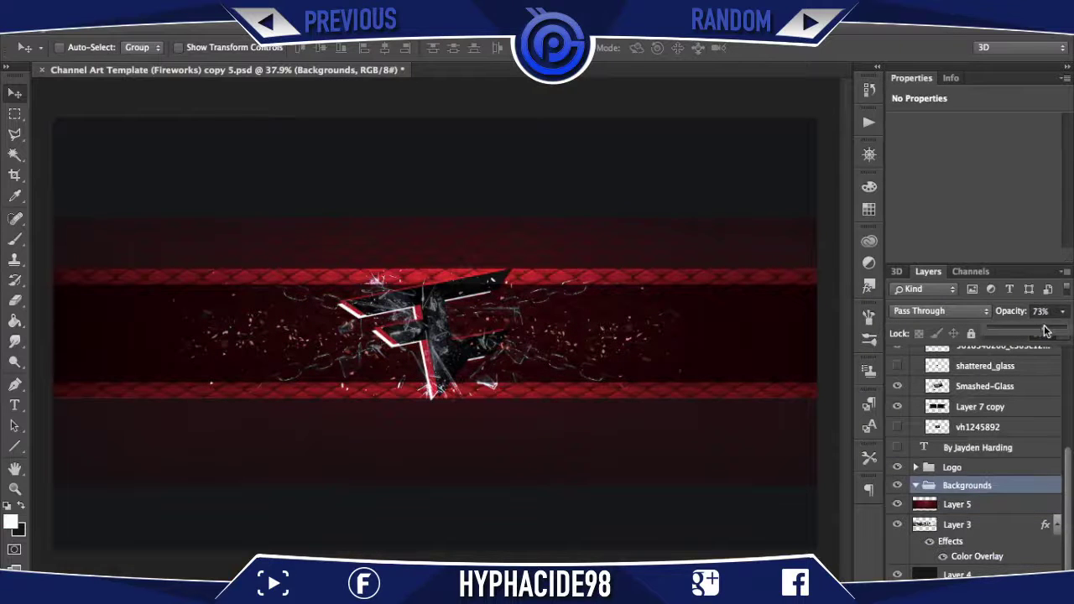
{"action": "left_click_drag", "start_coordinate": [1009, 329], "coordinate": [999, 330]}
{"action": "key", "text": "e"}
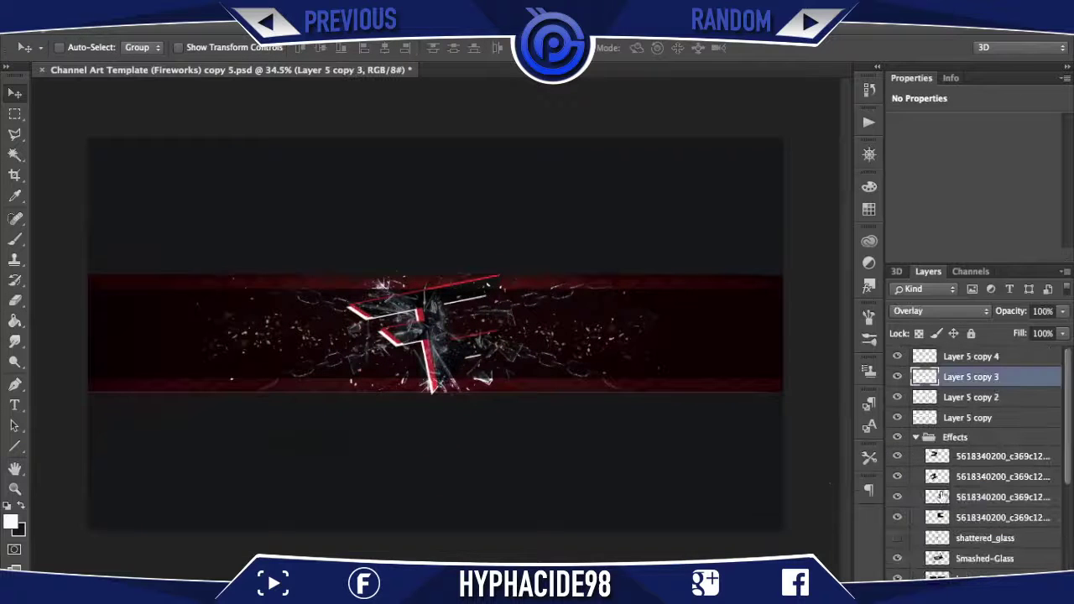
- Show shattered_glass in Lighten mode, move it right of the logo, and erase its lower right part
{"action": "left_click", "coordinate": [897, 538]}
{"action": "left_click", "coordinate": [985, 537]}
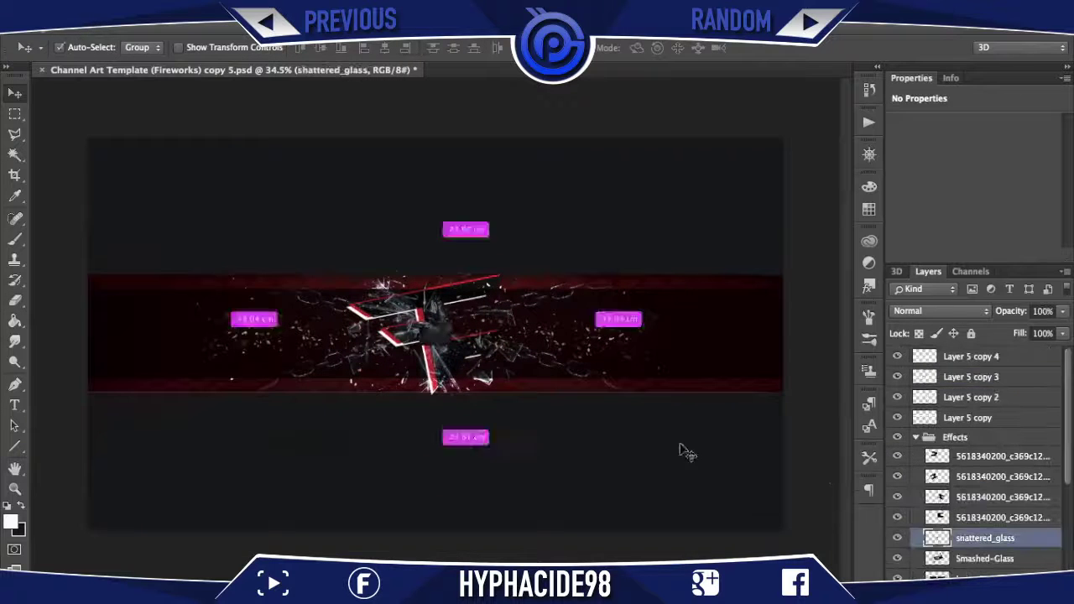
{"action": "left_click", "coordinate": [940, 311]}
{"action": "left_click", "coordinate": [906, 307]}
{"action": "left_click_drag", "start_coordinate": [504, 336], "coordinate": [651, 371]}
{"action": "key", "text": "e"}
{"action": "left_click_drag", "start_coordinate": [588, 382], "coordinate": [730, 323]}
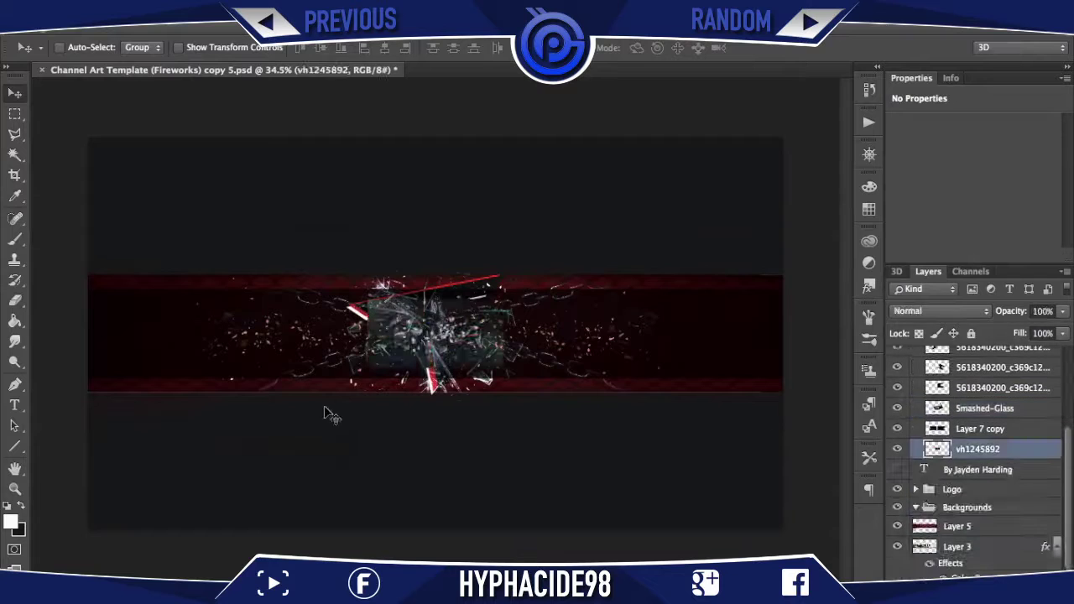
- Set FLARE_35_ to Screen mode above the Logo group and place its glow over the logo
{"action": "left_click", "coordinate": [940, 311]}
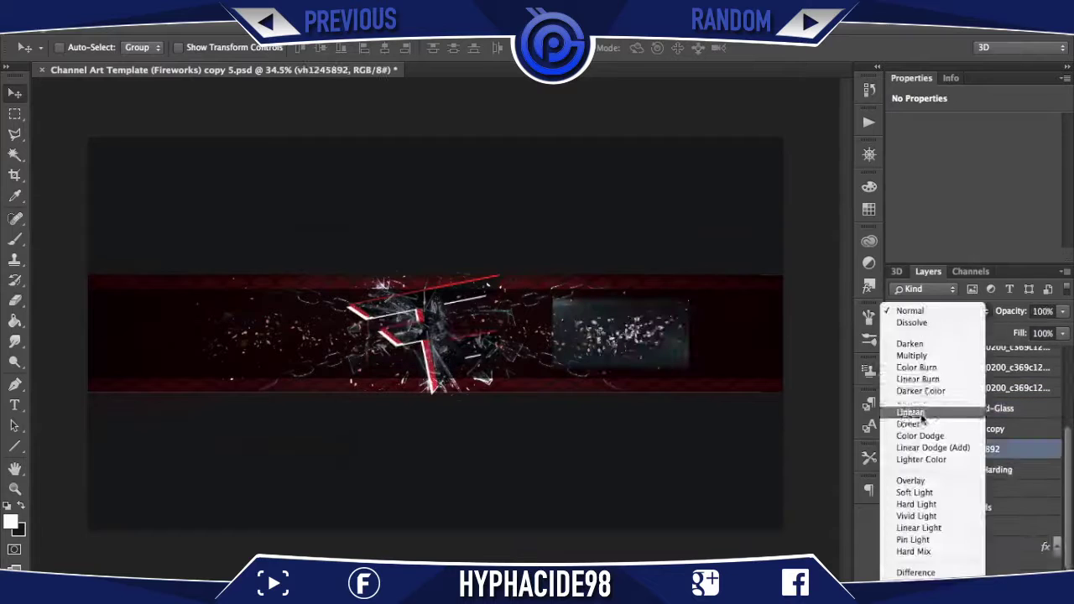
{"action": "left_click", "coordinate": [938, 322]}
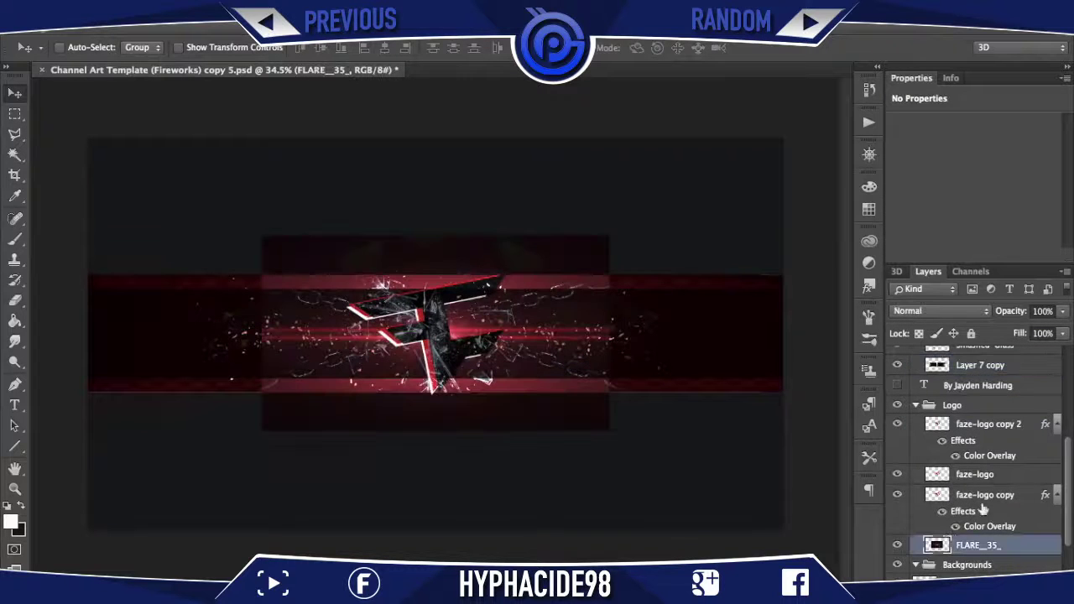
{"action": "left_click_drag", "start_coordinate": [934, 544], "coordinate": [965, 396]}
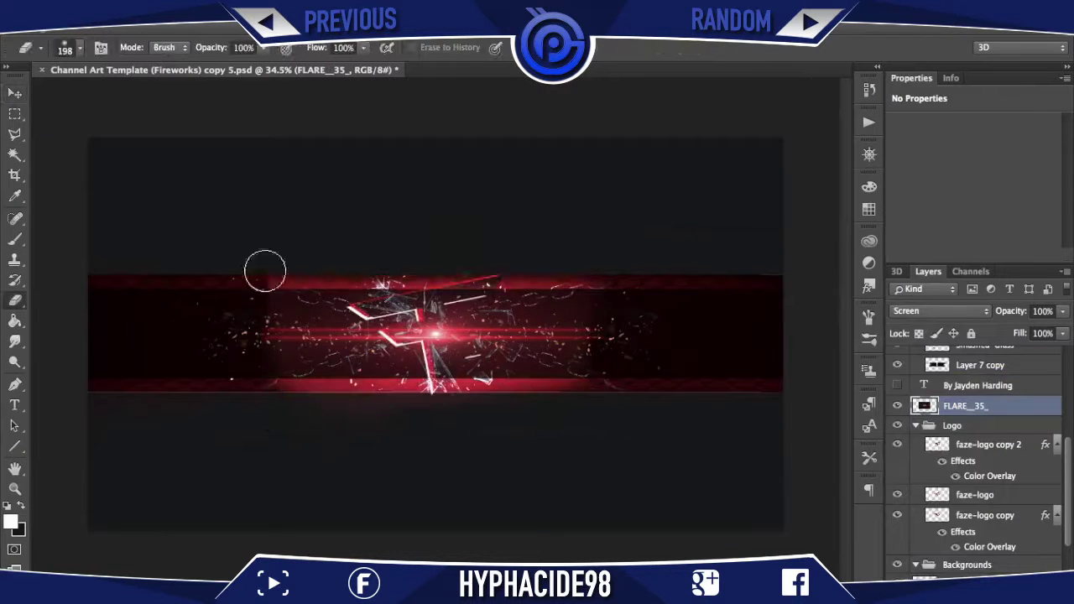
{"action": "key", "text": "v"}
{"action": "mouse_move", "coordinate": [437, 335]}
{"action": "left_mouse_down"}
{"action": "mouse_move", "coordinate": [509, 296]}
{"action": "mouse_move", "coordinate": [506, 359]}
{"action": "mouse_move", "coordinate": [470, 294]}
{"action": "mouse_move", "coordinate": [420, 286]}
{"action": "left_mouse_up"}
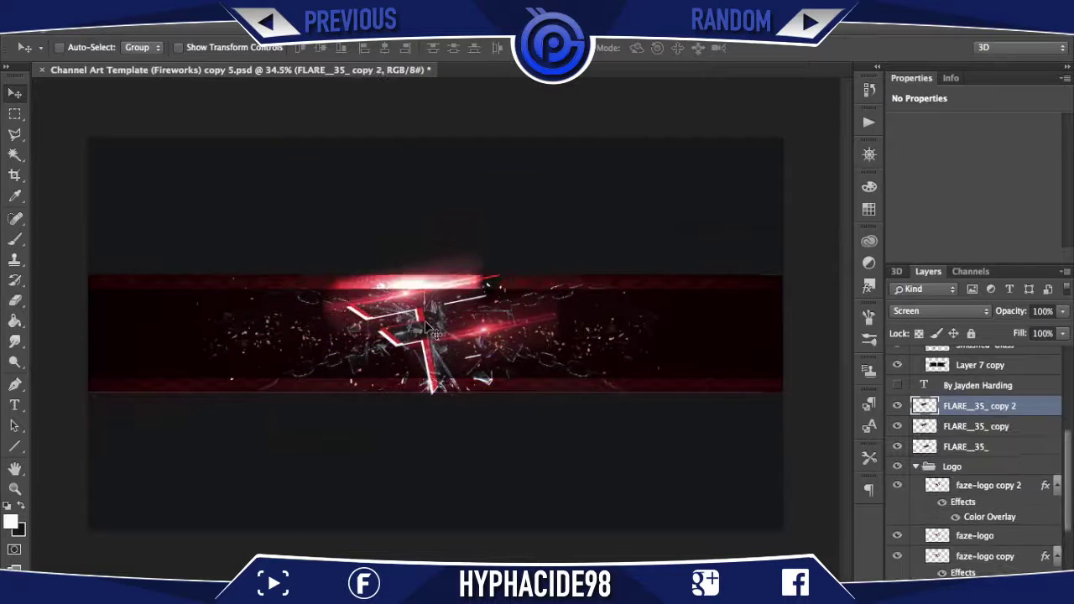
{"action": "key", "text": "e"}
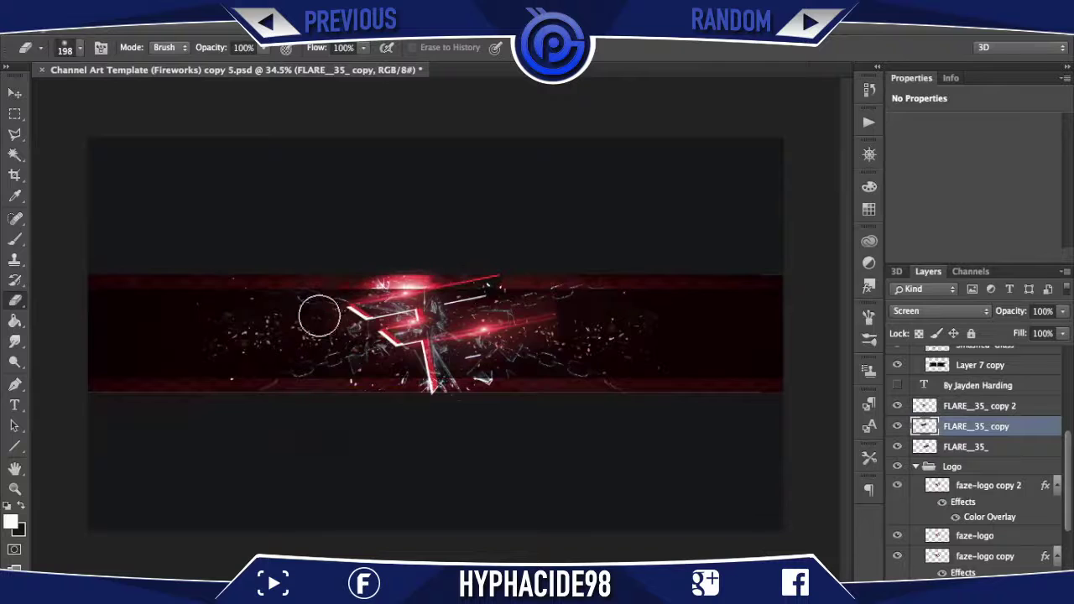
- Alt-drag flare duplicates onto the red band's top and bottom edges
{"action": "left_click_drag", "start_coordinate": [585, 407], "coordinate": [518, 290]}
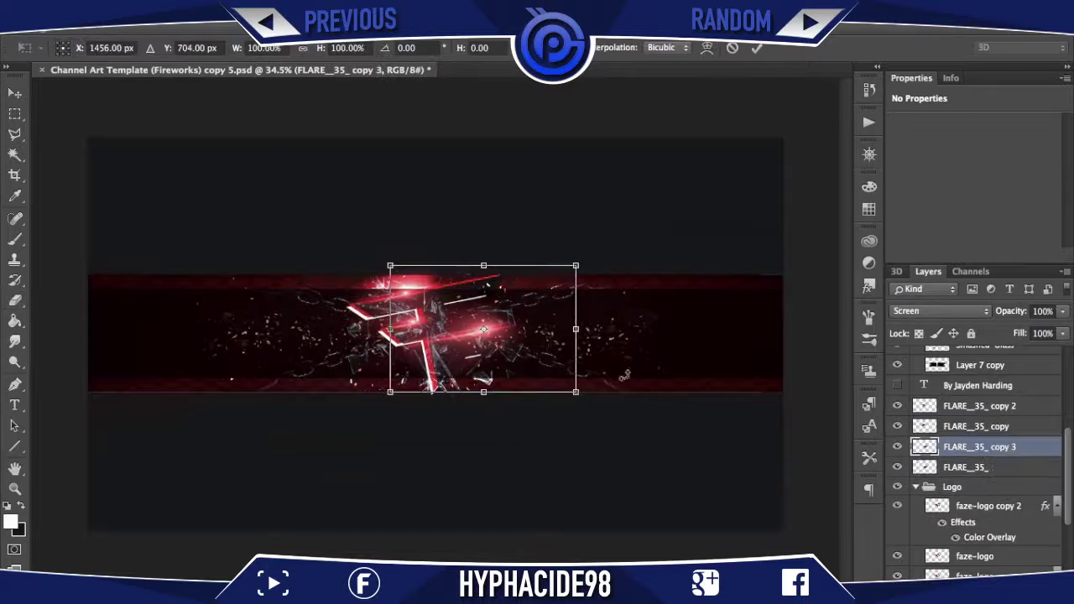
{"action": "key", "text": "ctrl+t"}
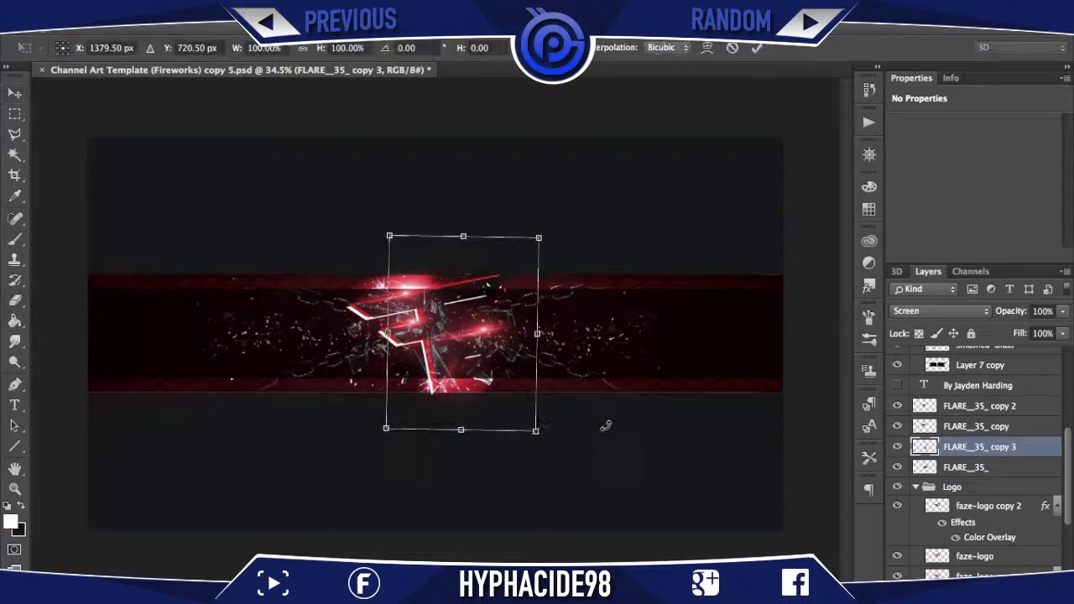
{"action": "key", "text": "Escape"}
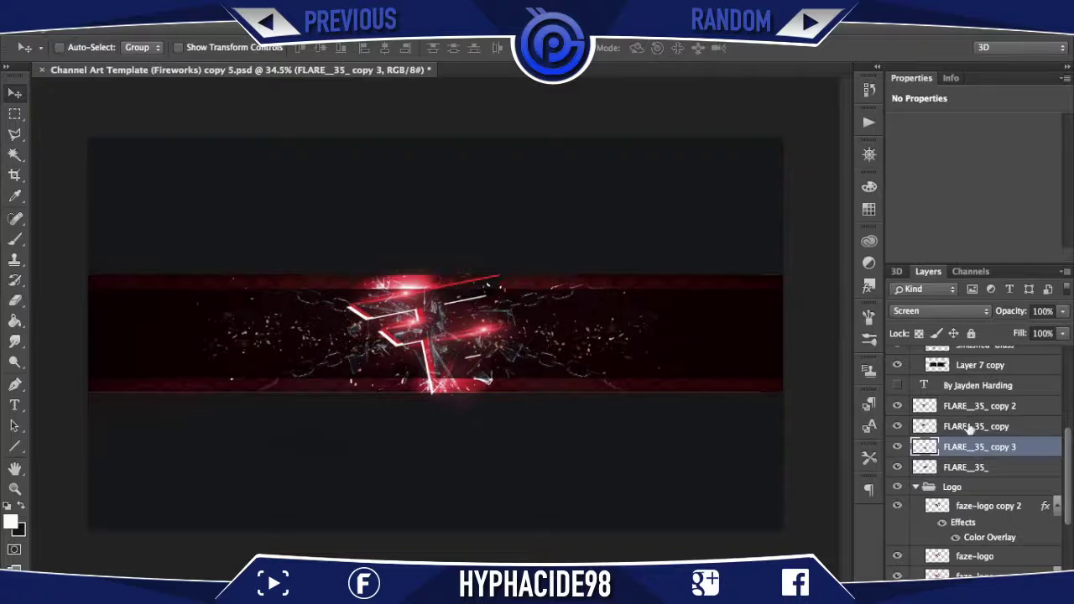
{"action": "mouse_move", "coordinate": [381, 285]}
{"action": "left_mouse_down"}
{"action": "mouse_move", "coordinate": [247, 288]}
{"action": "mouse_move", "coordinate": [248, 384]}
{"action": "left_mouse_up"}
{"action": "key", "text": "ctrl+t"}
{"action": "key", "text": "Escape"}
- Merge the two flare layers and mirror a copy onto the banner's right side
{"action": "right_click", "coordinate": [978, 467]}
{"action": "left_click", "coordinate": [982, 446], "text": "shift"}
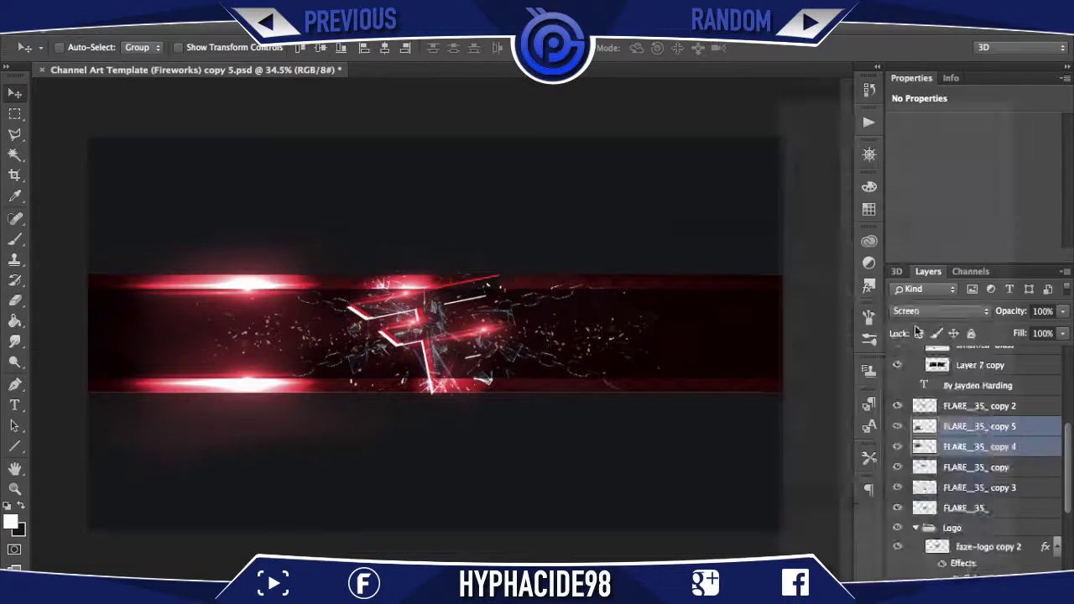
{"action": "key", "text": "ctrl+e"}
{"action": "left_click_drag", "start_coordinate": [210, 298], "coordinate": [638, 298], "text": "alt"}
- Select and delete the flare glow spilling below the red band
{"action": "left_click", "coordinate": [14, 113]}
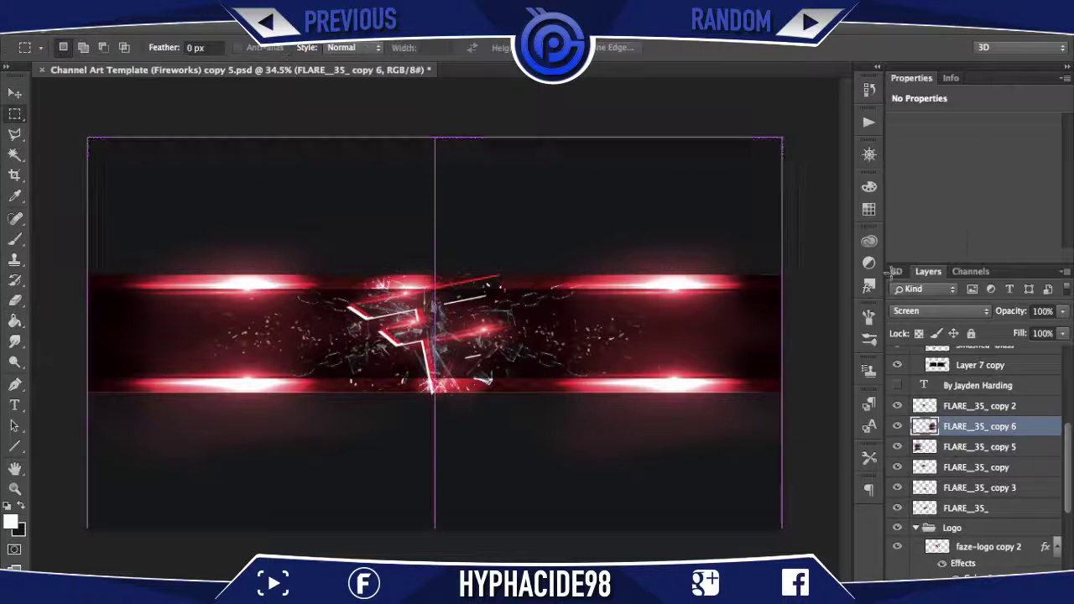
{"action": "left_click", "coordinate": [980, 446]}
{"action": "left_click", "coordinate": [979, 427]}
{"action": "left_click_drag", "start_coordinate": [712, 236], "coordinate": [711, 470]}
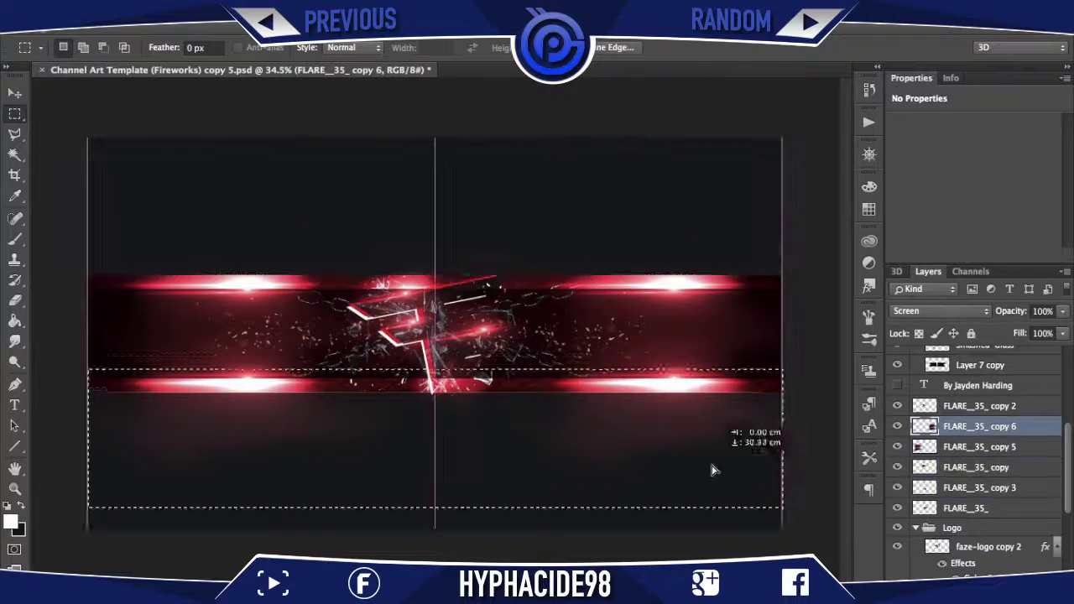
{"action": "left_click", "coordinate": [1016, 466]}
{"action": "key", "text": "Delete"}
{"action": "key", "text": "ctrl+d"}
{"action": "key", "text": "v"}
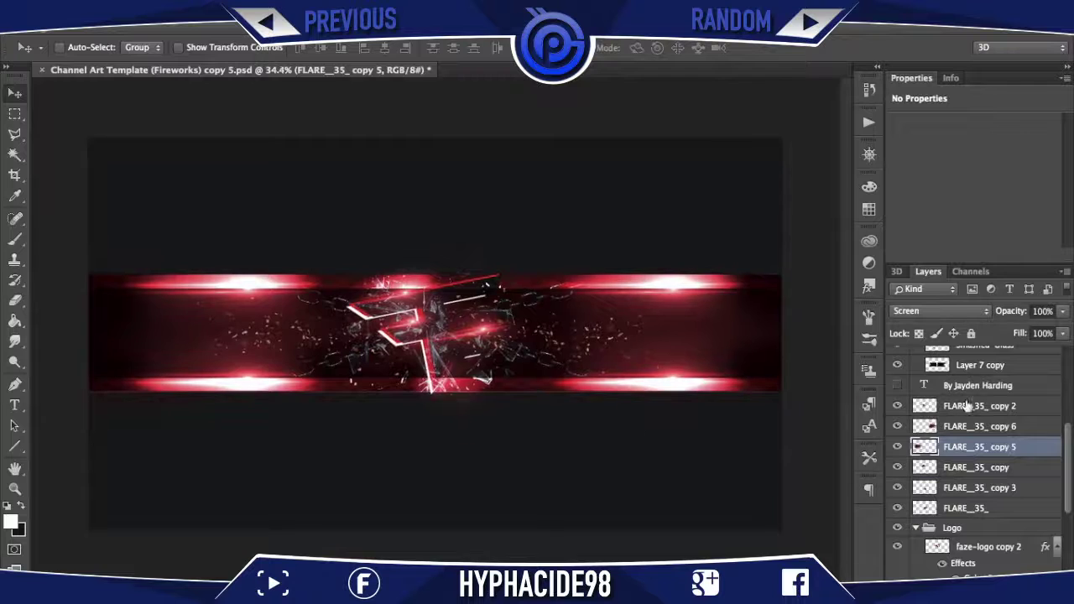
{"action": "left_click_drag", "start_coordinate": [755, 303], "coordinate": [770, 327]}
- Shift Layer 5's midtone Color Balance +39 toward red
{"action": "scroll", "coordinate": [770, 327], "scroll_direction": "up", "scroll_amount": 2}
{"action": "scroll", "coordinate": [965, 453], "scroll_direction": "down", "scroll_amount": 5}
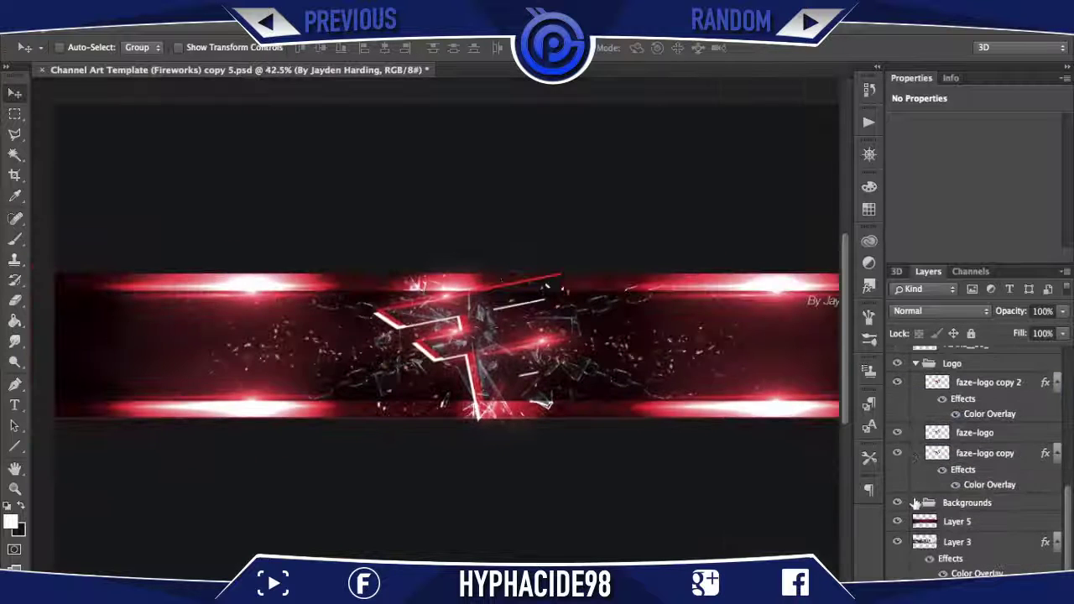
{"action": "left_click", "coordinate": [189, 7]}
{"action": "left_click", "coordinate": [426, 113]}
{"action": "left_click_drag", "start_coordinate": [534, 185], "coordinate": [791, 220]}
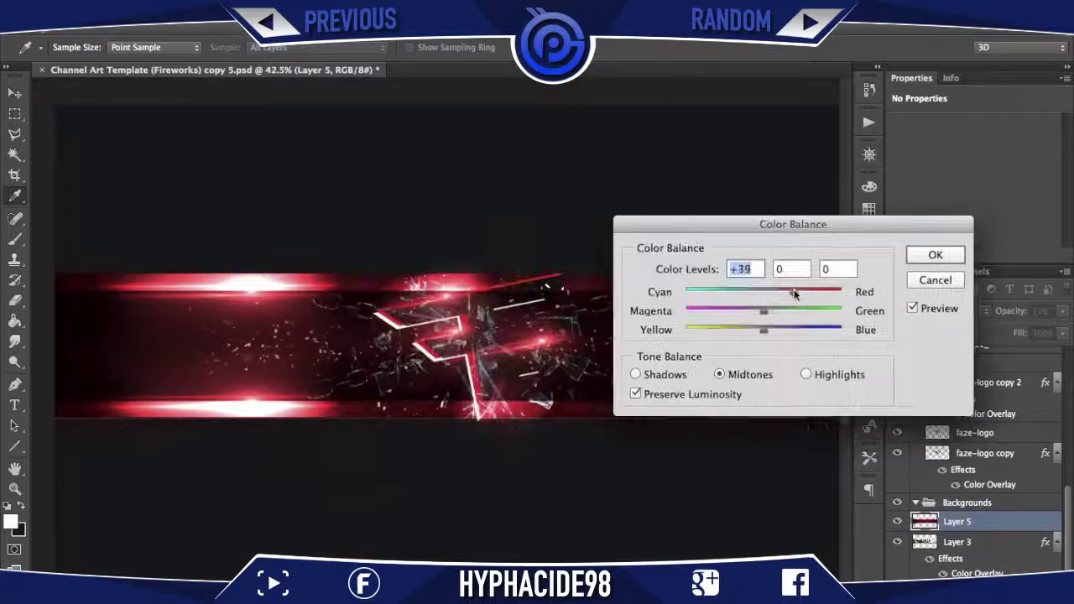
{"action": "left_click", "coordinate": [935, 278]}
- Select the Smashed-Glass layer and reposition the glass overlay around the logo
{"action": "scroll", "coordinate": [1016, 361], "scroll_direction": "up", "scroll_amount": 5}
{"action": "left_click", "coordinate": [1015, 357]}
{"action": "scroll", "coordinate": [965, 419], "scroll_direction": "down", "scroll_amount": 2}
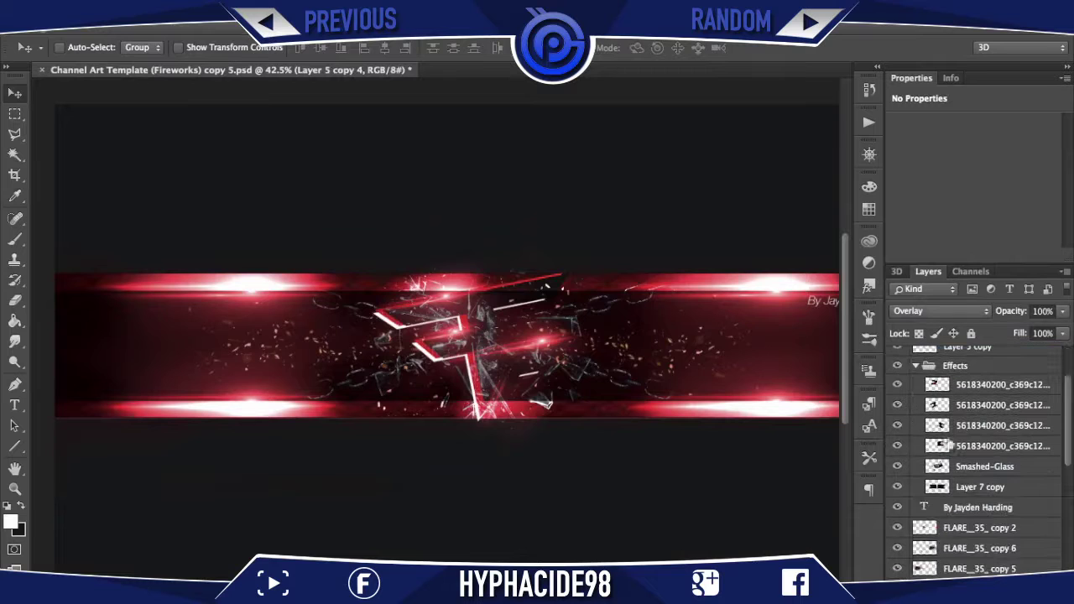
{"action": "left_click", "coordinate": [969, 466]}
{"action": "mouse_move", "coordinate": [663, 323]}
{"action": "left_mouse_down"}
{"action": "mouse_move", "coordinate": [691, 331]}
{"action": "mouse_move", "coordinate": [646, 374]}
{"action": "left_mouse_up"}
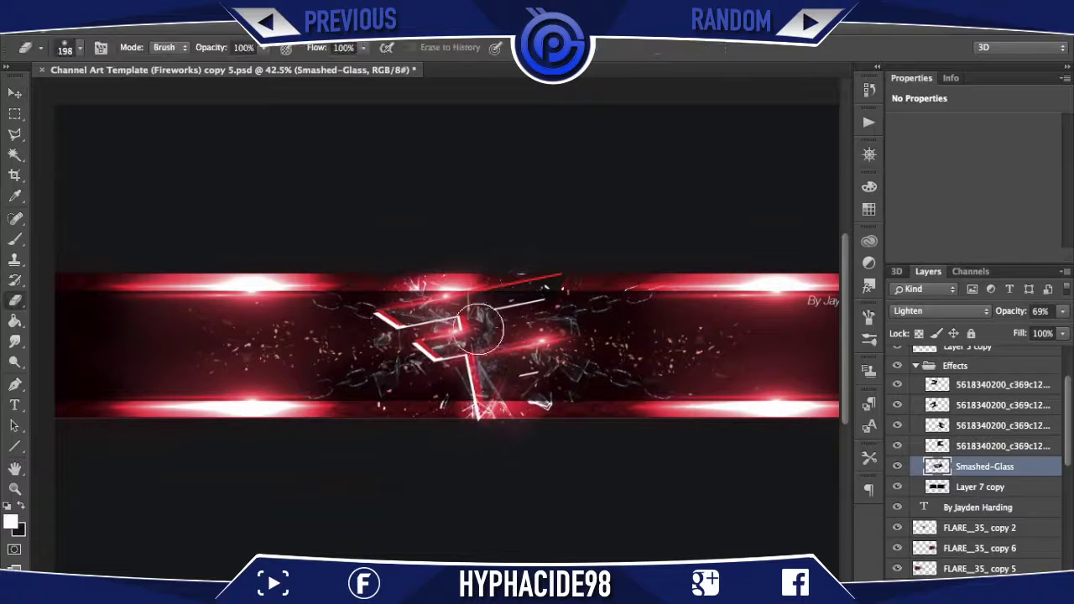
{"action": "scroll", "coordinate": [516, 343], "scroll_direction": "down", "scroll_amount": 3}
{"action": "scroll", "coordinate": [516, 343], "scroll_direction": "up", "scroll_amount": 2}
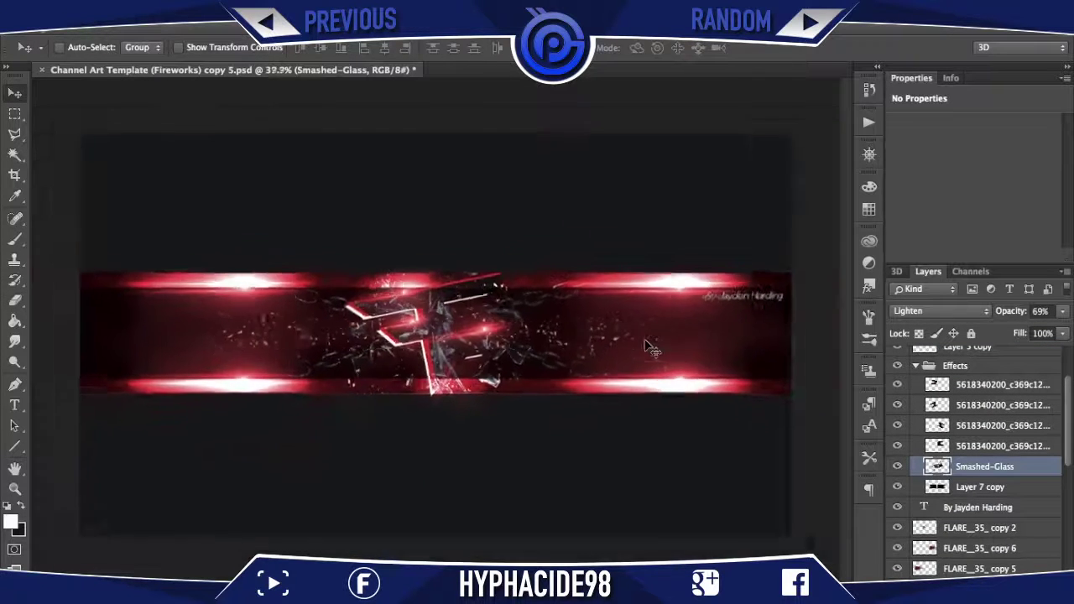
- Fill Layer 6 with cyan and set it to Overlay blending
{"action": "left_click", "coordinate": [11, 519]}
{"action": "left_click", "coordinate": [858, 400]}
{"action": "key", "text": "Return"}
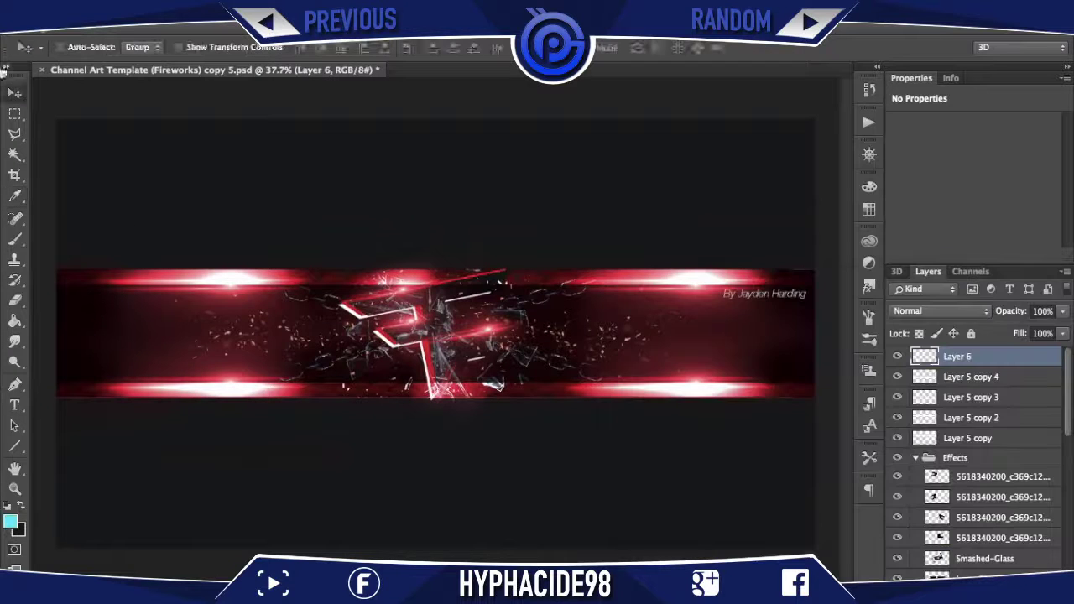
{"action": "key", "text": "g"}
{"action": "left_click", "coordinate": [671, 364]}
{"action": "left_click", "coordinate": [940, 310]}
{"action": "left_click", "coordinate": [915, 477]}
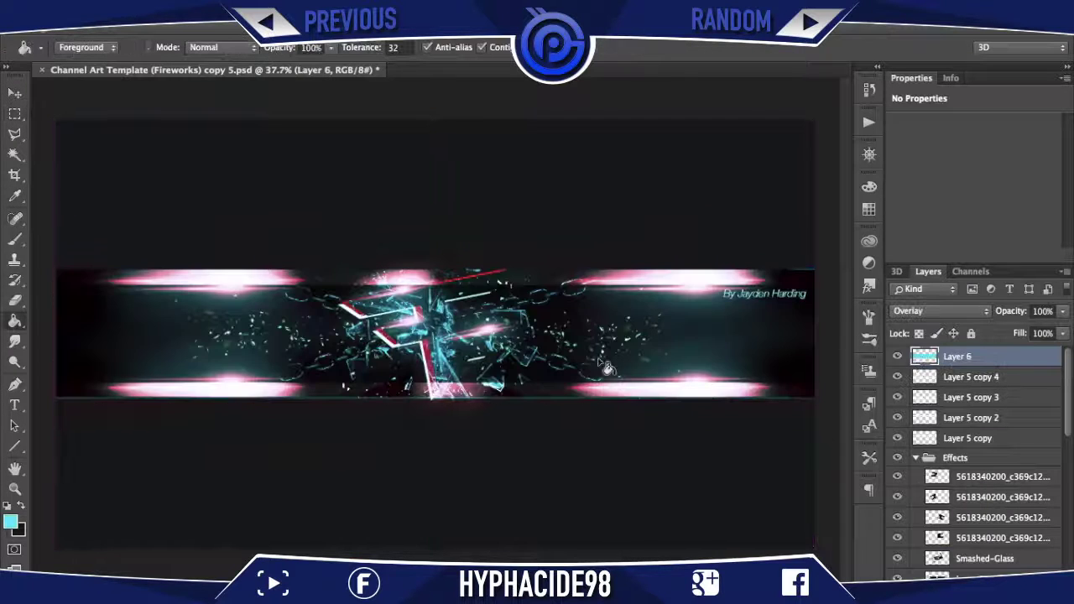
- Switch the foreground colour to yellow-green and refill Layer 6 with it
{"action": "left_click", "coordinate": [11, 520]}
{"action": "key", "text": "Return"}
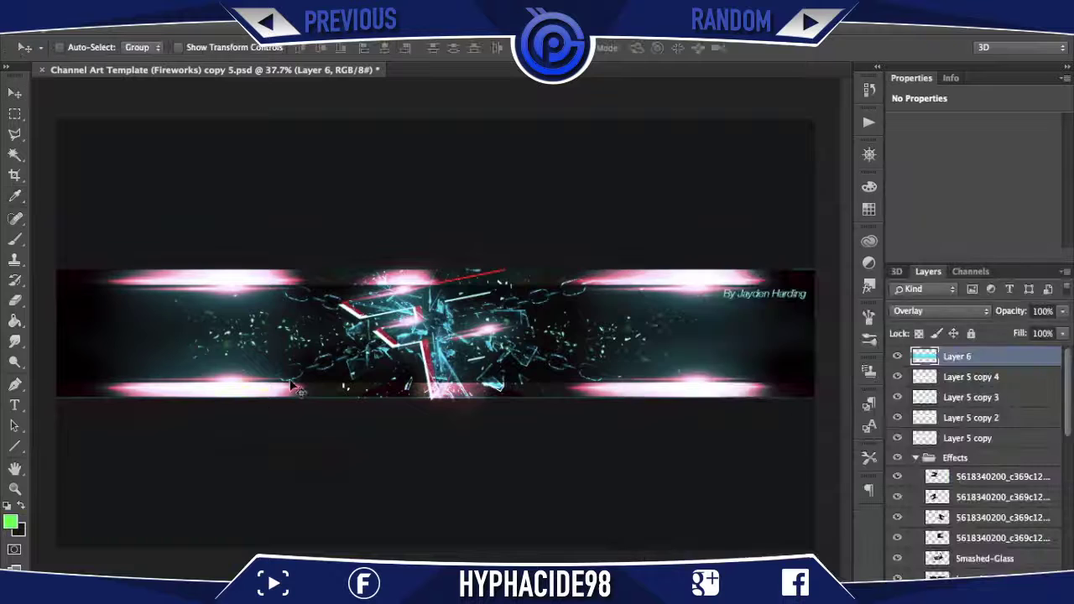
{"action": "left_click", "coordinate": [11, 519]}
{"action": "key", "text": "Return"}
{"action": "key", "text": "g"}
{"action": "left_click", "coordinate": [537, 387]}
- Erase the tint around the central logo and the top-right orange glow
{"action": "key", "text": "e"}
{"action": "left_click_drag", "start_coordinate": [386, 347], "coordinate": [484, 307]}
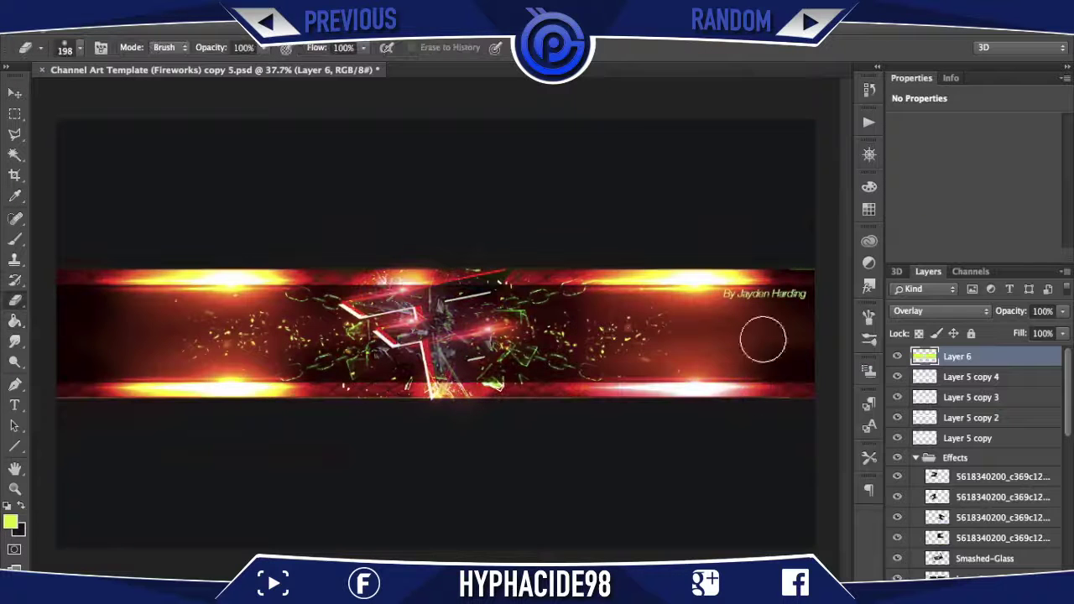
{"action": "left_click_drag", "start_coordinate": [763, 340], "coordinate": [154, 277]}
{"action": "key", "text": "ctrl+minus"}
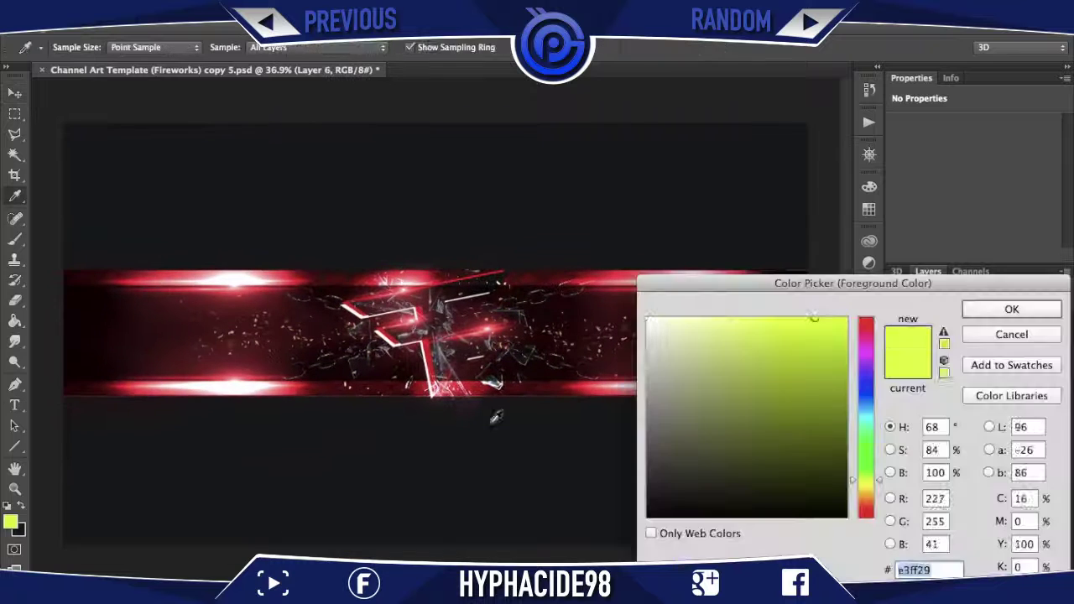
- Create the FAZE CLAN title text, centred, below the faze-logo copy layer
{"action": "mouse_move", "coordinate": [517, 329]}
{"action": "left_mouse_down"}
{"action": "mouse_move", "coordinate": [711, 357]}
{"action": "mouse_move", "coordinate": [415, 331]}
{"action": "left_mouse_up"}
{"action": "left_click", "coordinate": [487, 326]}
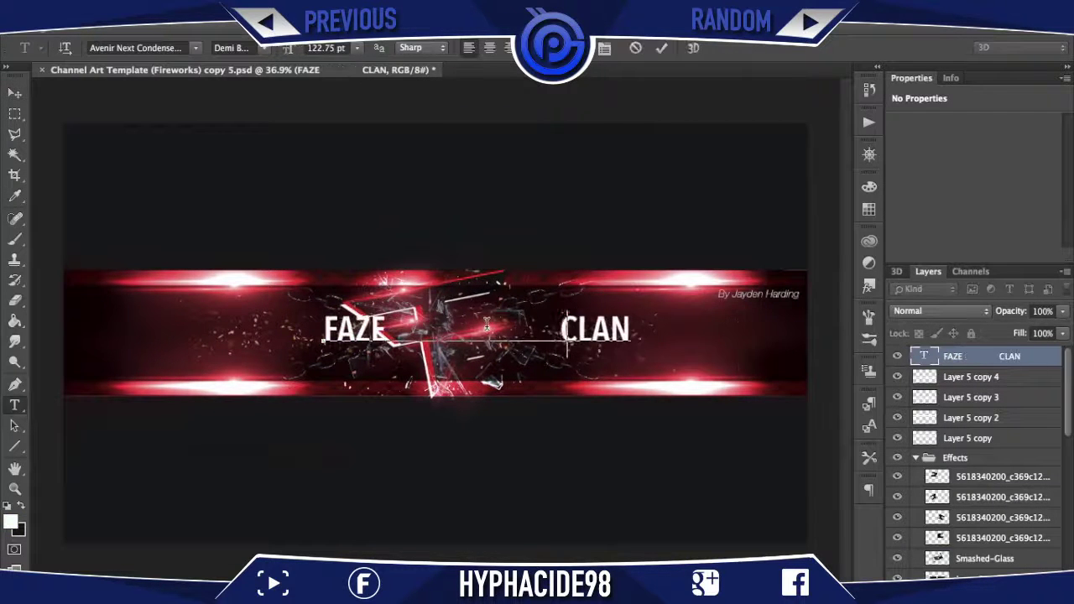
{"action": "left_click_drag", "start_coordinate": [541, 344], "coordinate": [436, 369]}
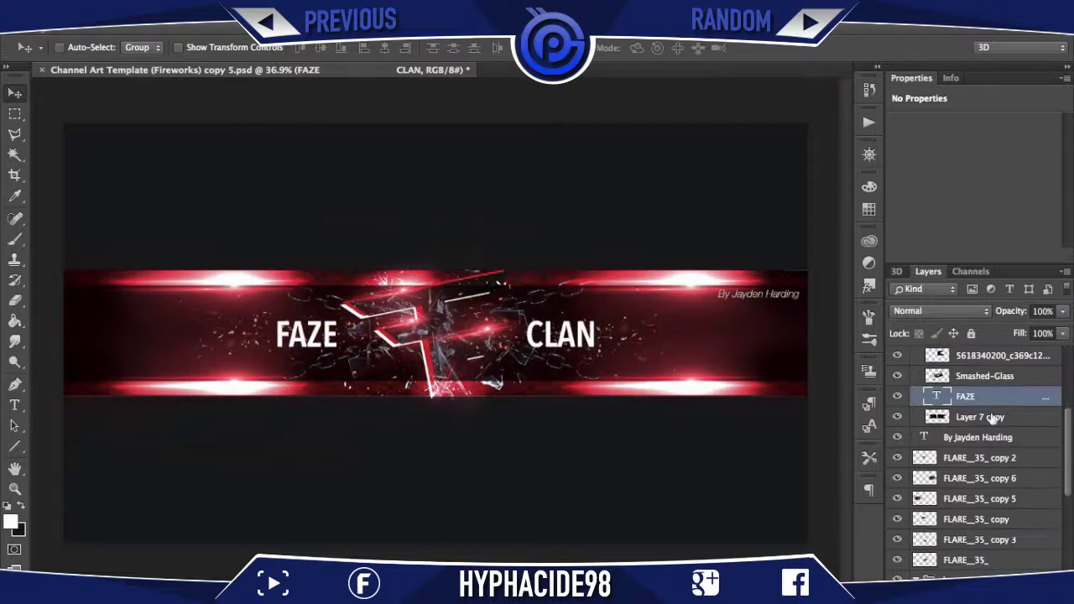
{"action": "left_click_drag", "start_coordinate": [991, 367], "coordinate": [991, 531]}
- Resize the FAZE CLAN title and set its blend mode to Lighten
{"action": "key", "text": "ctrl+t"}
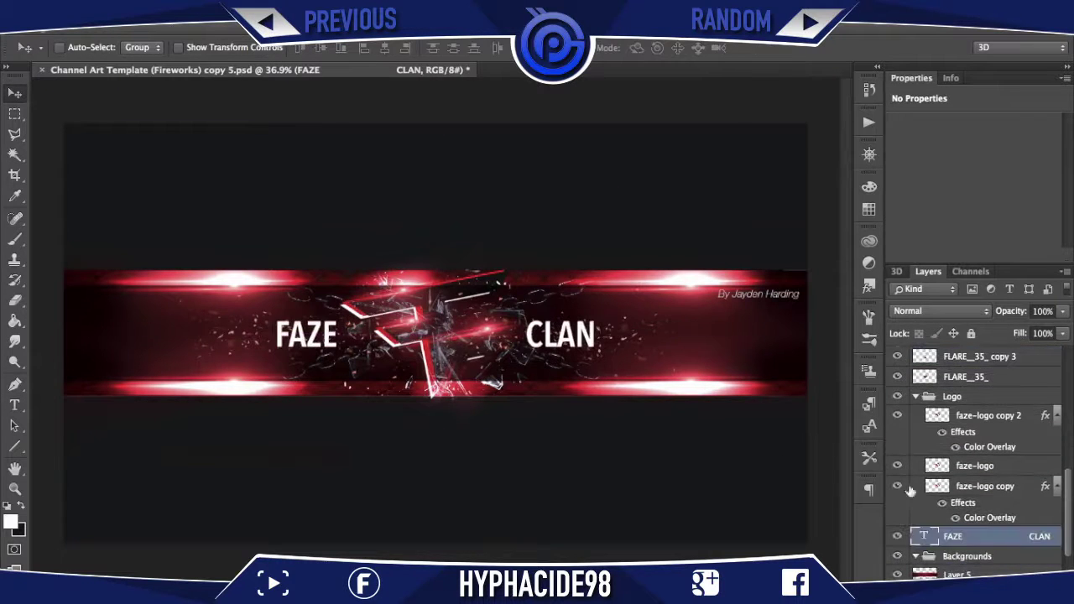
{"action": "scroll", "coordinate": [974, 470], "scroll_direction": "down", "scroll_amount": 2}
{"action": "left_click", "coordinate": [940, 310]}
{"action": "left_click", "coordinate": [923, 479]}
{"action": "key", "text": "Return"}
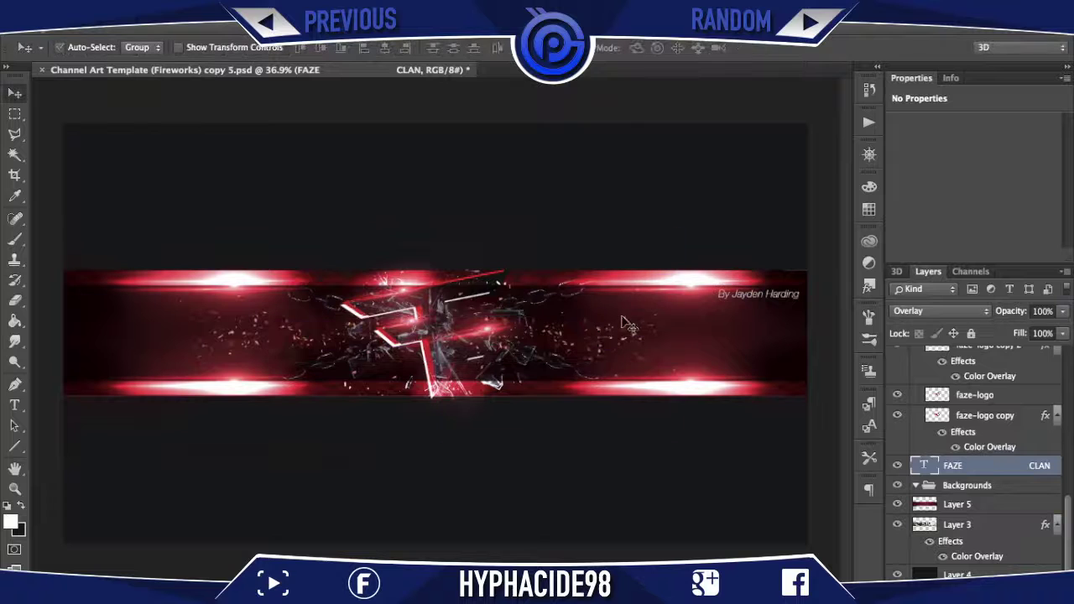
{"action": "left_click", "coordinate": [940, 311]}
{"action": "left_click", "coordinate": [947, 237]}
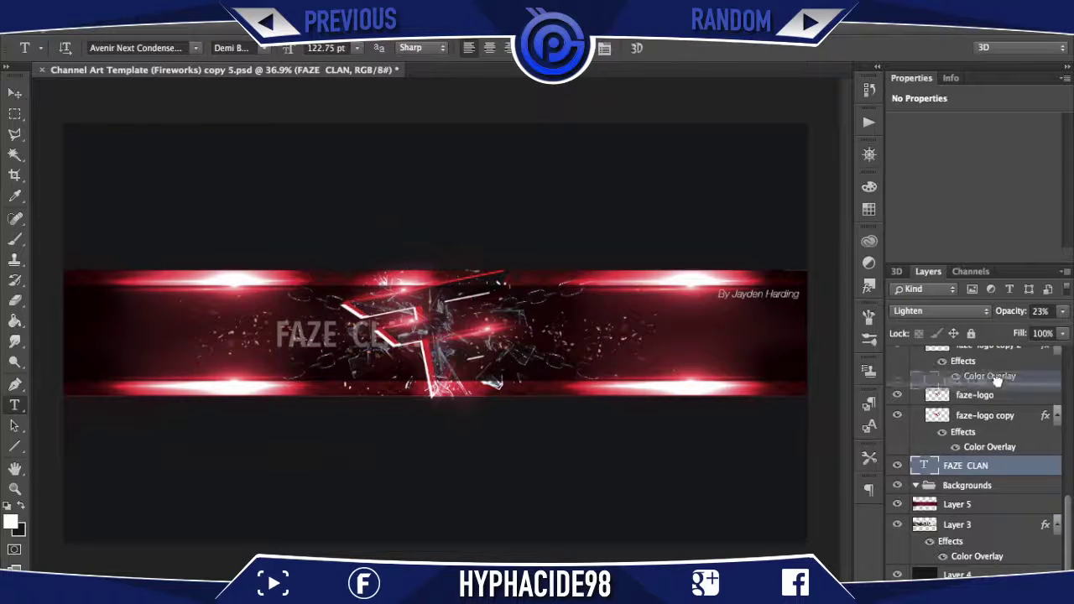
- Place the title beneath the logo at 100% opacity above the Logo group
{"action": "key", "text": "ctrl+shift+bracketright"}
{"action": "key", "text": "v"}
{"action": "left_click_drag", "start_coordinate": [335, 334], "coordinate": [447, 363]}
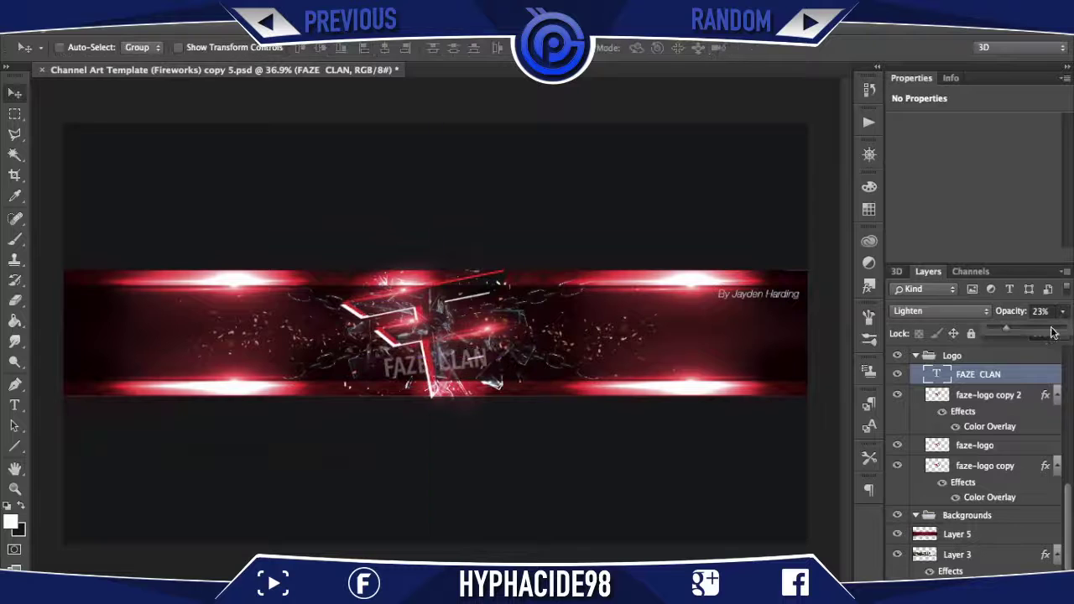
{"action": "left_click_drag", "start_coordinate": [1054, 333], "coordinate": [1064, 334]}
{"action": "left_click_drag", "start_coordinate": [978, 375], "coordinate": [989, 367]}
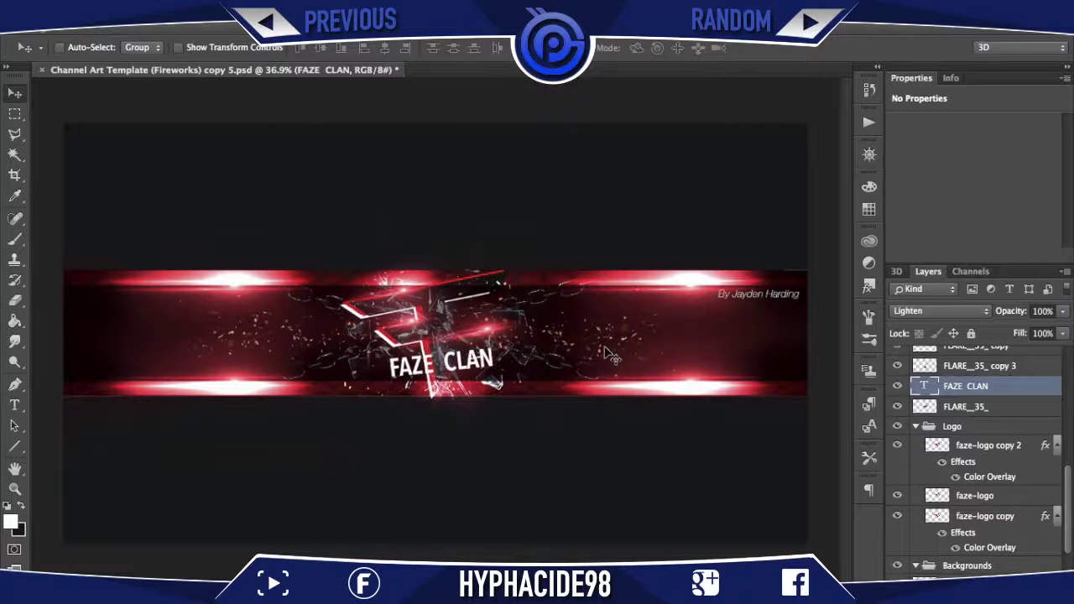
- Add Gradient Overlay and Stroke layer styles to the FAZE CLAN title
{"action": "double_click", "coordinate": [1015, 386]}
{"action": "left_click_drag", "start_coordinate": [535, 73], "coordinate": [916, 98]}
{"action": "left_click", "coordinate": [696, 299]}
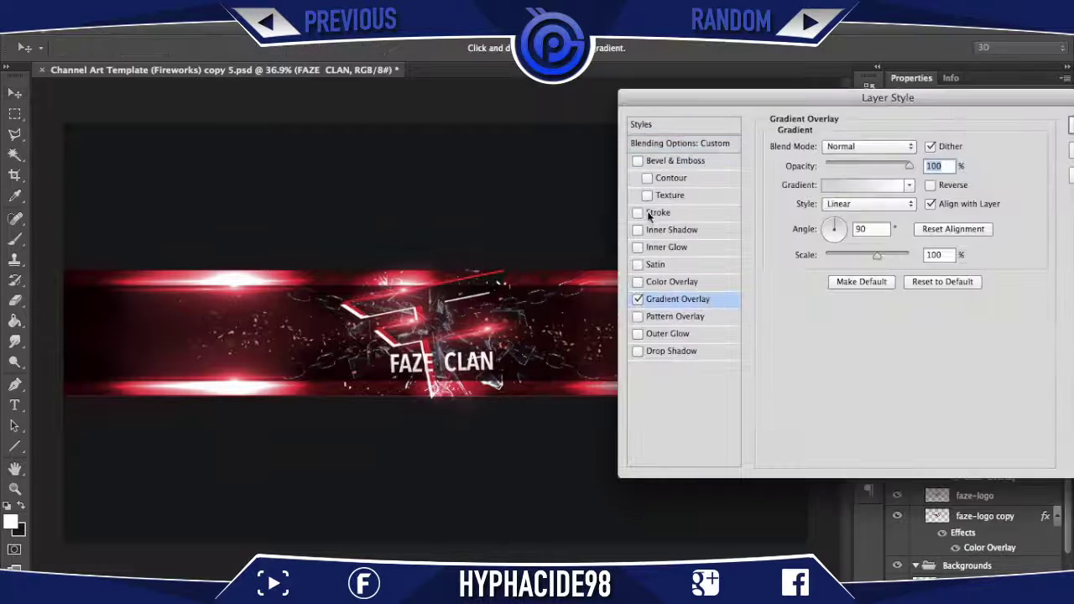
{"action": "left_click", "coordinate": [648, 216]}
{"action": "key", "text": "Return"}
- Toggle the FLARE_35_ copy 6 layer's visibility to compare the look
{"action": "scroll", "coordinate": [984, 401], "scroll_direction": "up", "scroll_amount": 3}
{"action": "left_click", "coordinate": [965, 387]}
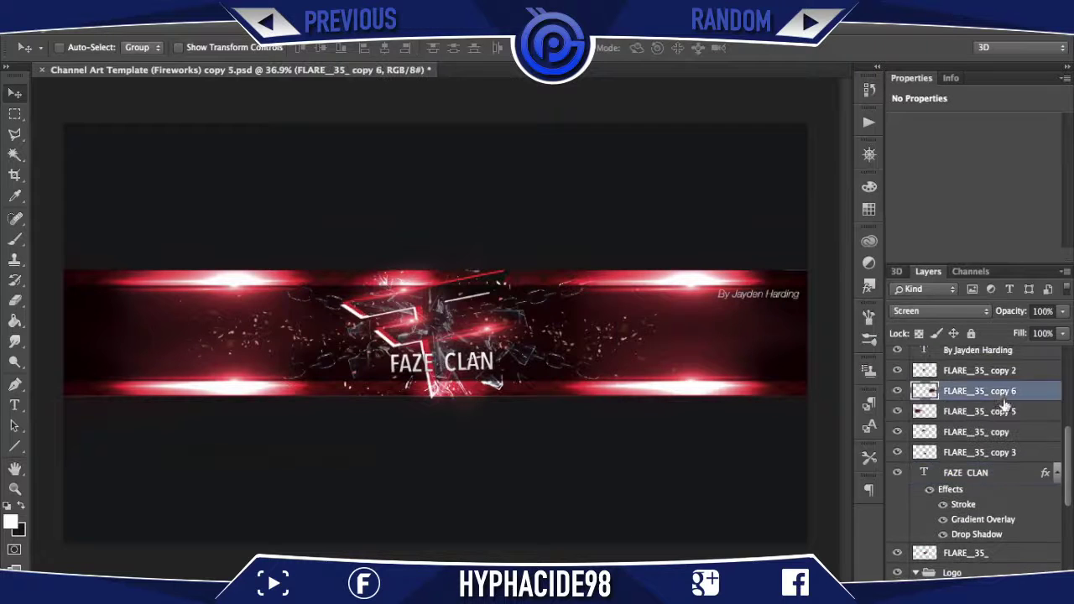
{"action": "left_click", "coordinate": [897, 390]}
{"action": "left_click", "coordinate": [897, 390]}
{"action": "scroll", "coordinate": [923, 387], "scroll_direction": "up", "scroll_amount": 3}
{"action": "left_click", "coordinate": [898, 377]}
{"action": "scroll", "coordinate": [898, 378], "scroll_direction": "down", "scroll_amount": 3}
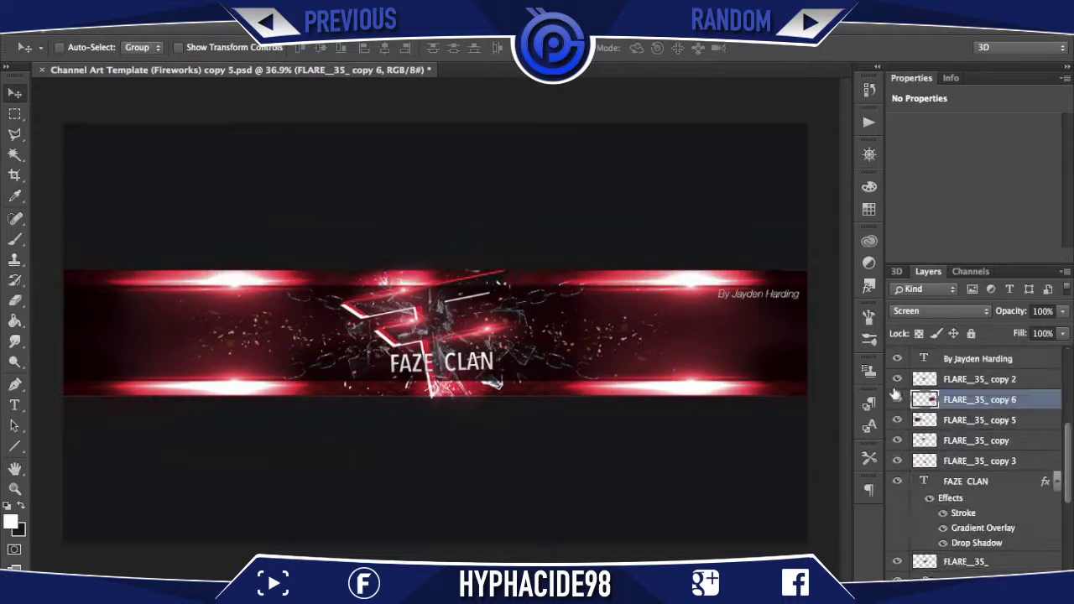
- Try rotating a flare copy, then cancel and delete the extra copy
{"action": "key", "text": "ctrl+t"}
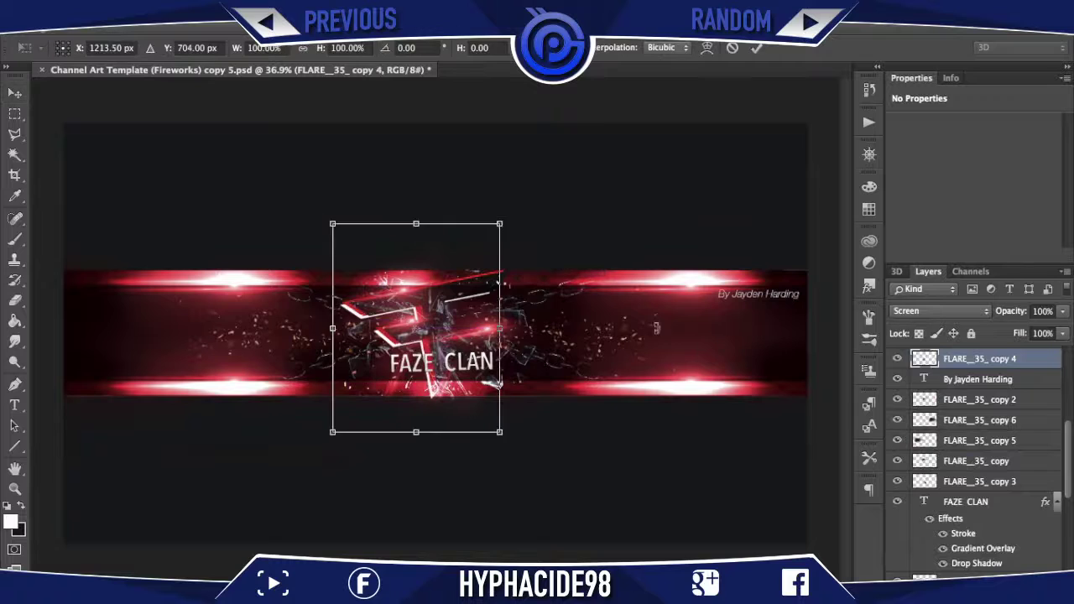
{"action": "left_click_drag", "start_coordinate": [612, 218], "coordinate": [638, 285]}
{"action": "key", "text": "Escape"}
{"action": "key", "text": "Delete"}
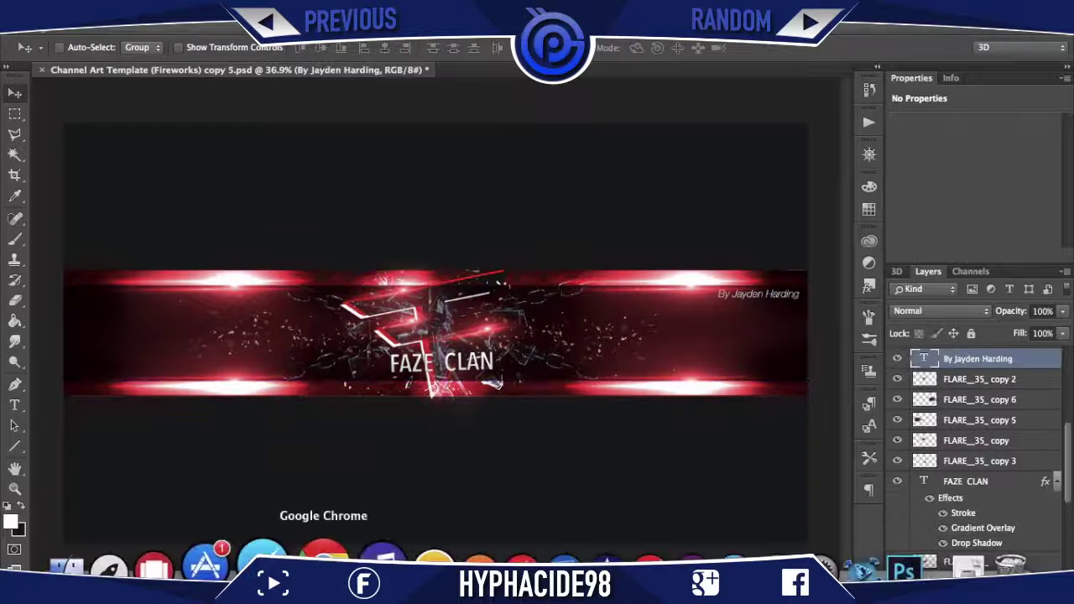
- Search the web browser for 'lens lfare hd' images and browse the results
{"action": "left_click", "coordinate": [336, 563]}
{"action": "scroll", "coordinate": [848, 335], "scroll_direction": "up", "scroll_amount": 10}
{"action": "key", "text": "BackSpace"}
{"action": "key", "text": "BackSpace"}
{"action": "type", "text": "lens lfare hd"}
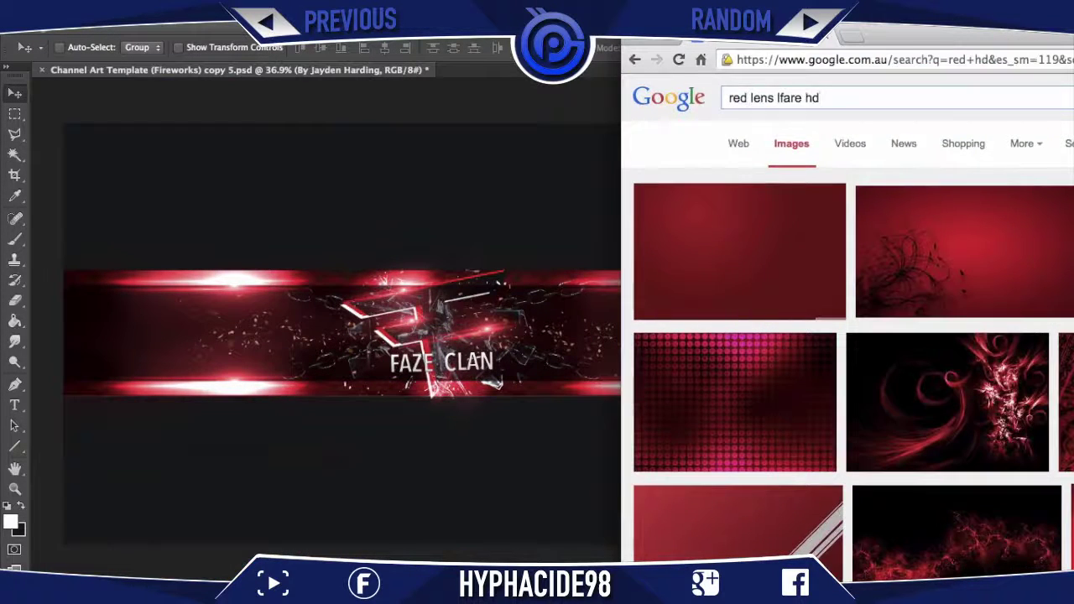
{"action": "key", "text": "Return"}
{"action": "scroll", "coordinate": [505, 194], "scroll_direction": "down", "scroll_amount": 5}
{"action": "scroll", "coordinate": [505, 194], "scroll_direction": "down", "scroll_amount": 5}
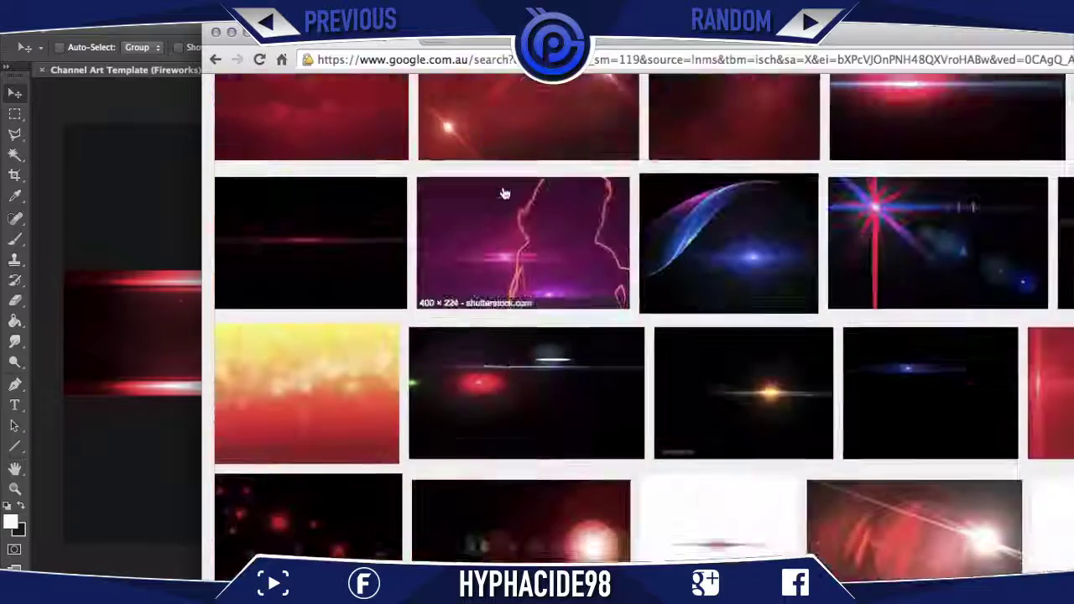
{"action": "scroll", "coordinate": [504, 194], "scroll_direction": "down", "scroll_amount": 5}
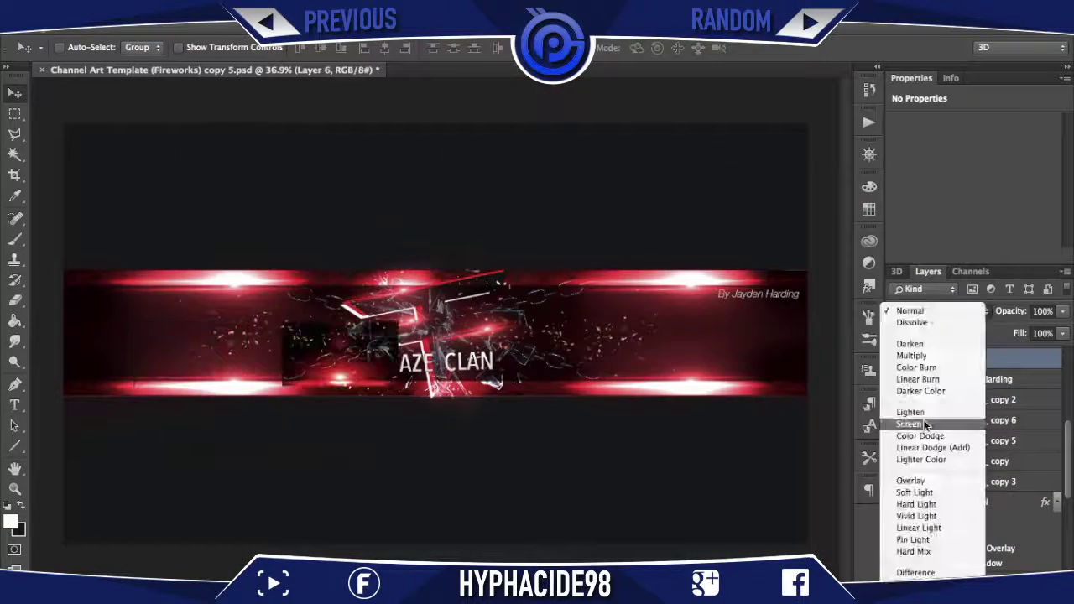
- Stretch the pasted flare to 125% width and move its glow beneath the logo centre
{"action": "key", "text": "ctrl+t"}
{"action": "left_click_drag", "start_coordinate": [500, 339], "coordinate": [524, 339]}
{"action": "key", "text": "Return"}
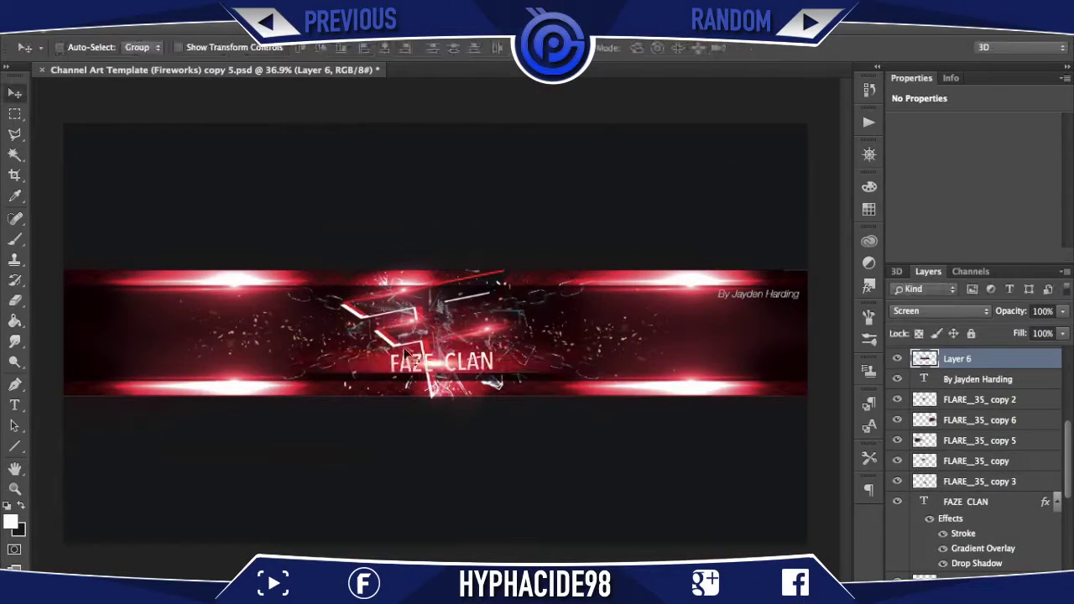
{"action": "key", "text": "ctrl+t"}
{"action": "key", "text": "Return"}
{"action": "left_click_drag", "start_coordinate": [522, 395], "coordinate": [564, 354]}
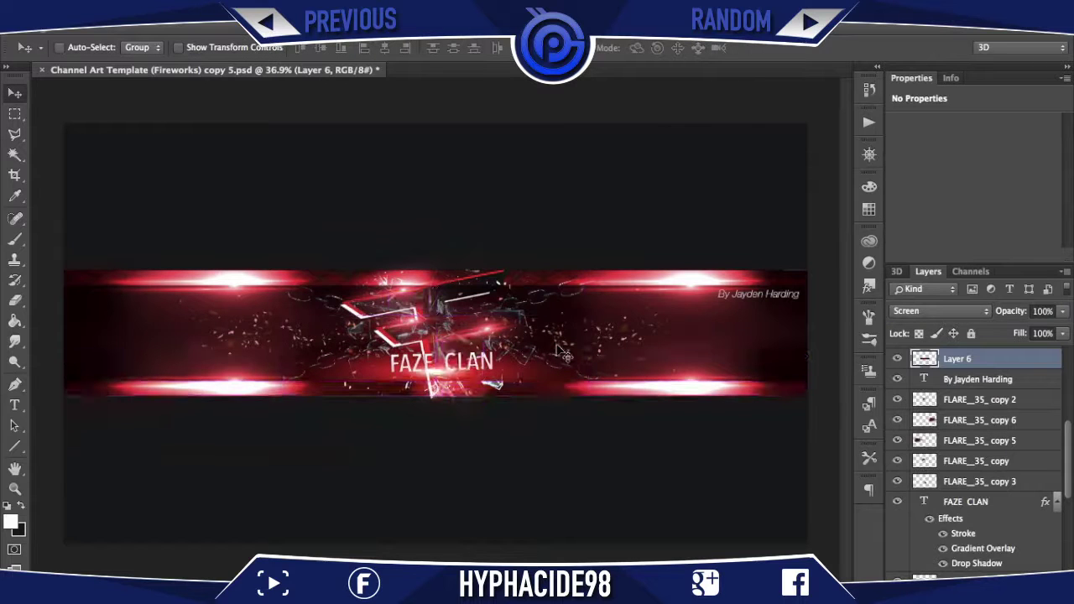